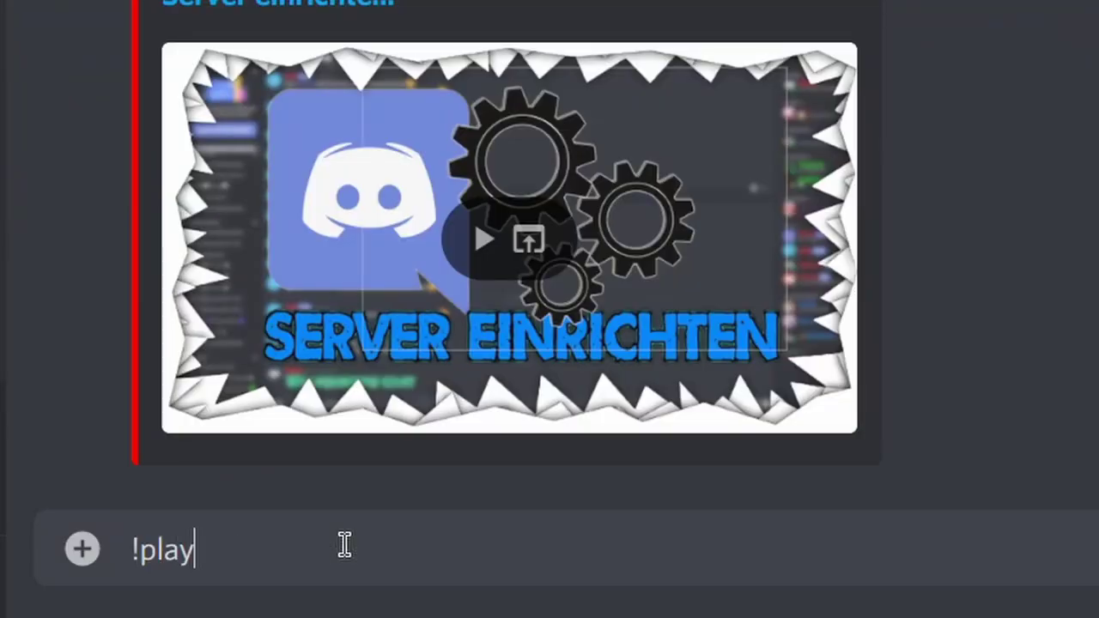
- Send the commands '!play zaza - be together' and '!country germany' in #test
text(zaza - be g)
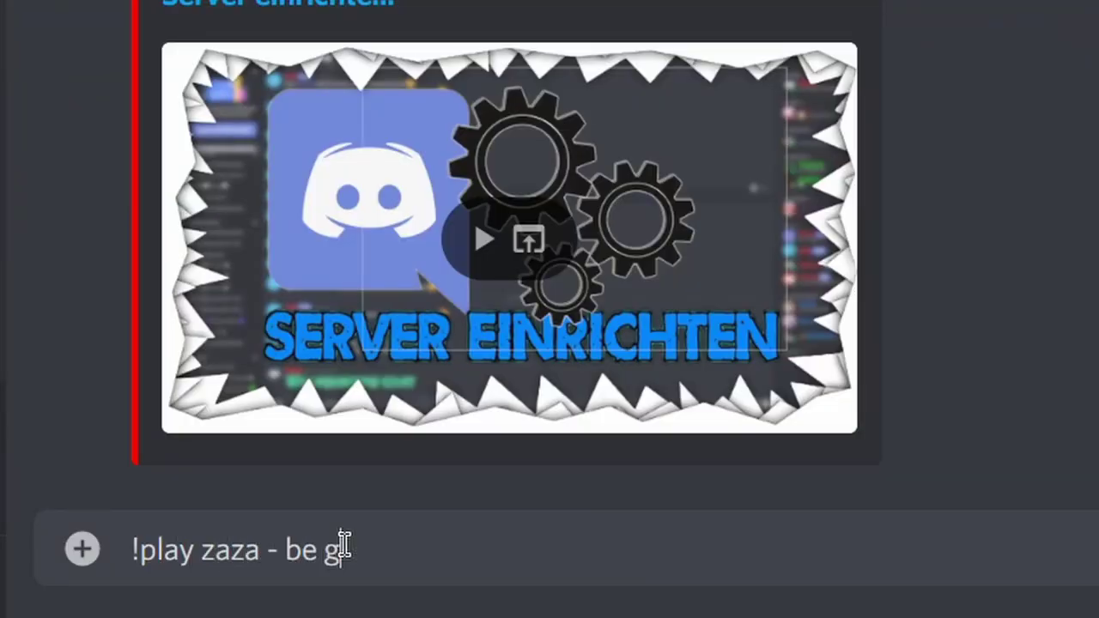
text(ogether)
key(Return)
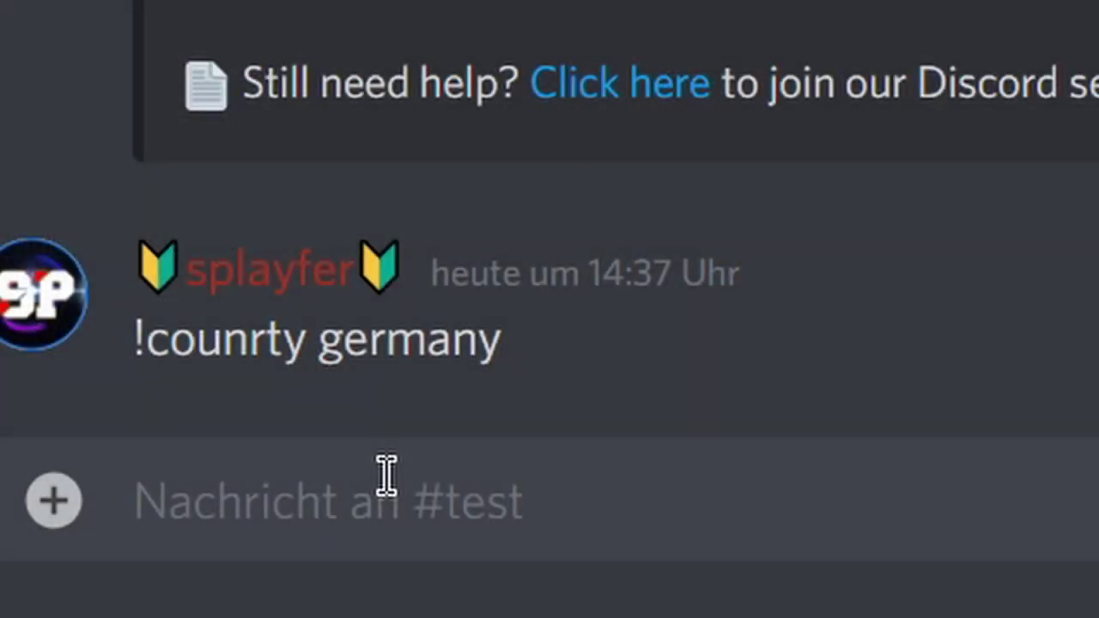
text(!country )
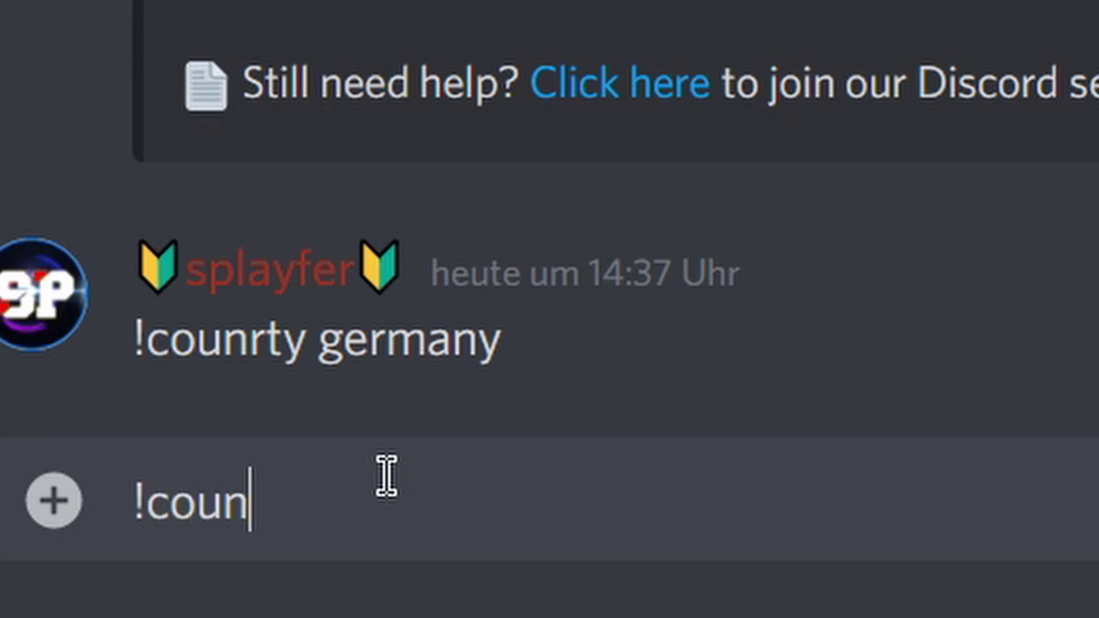
text(germany)
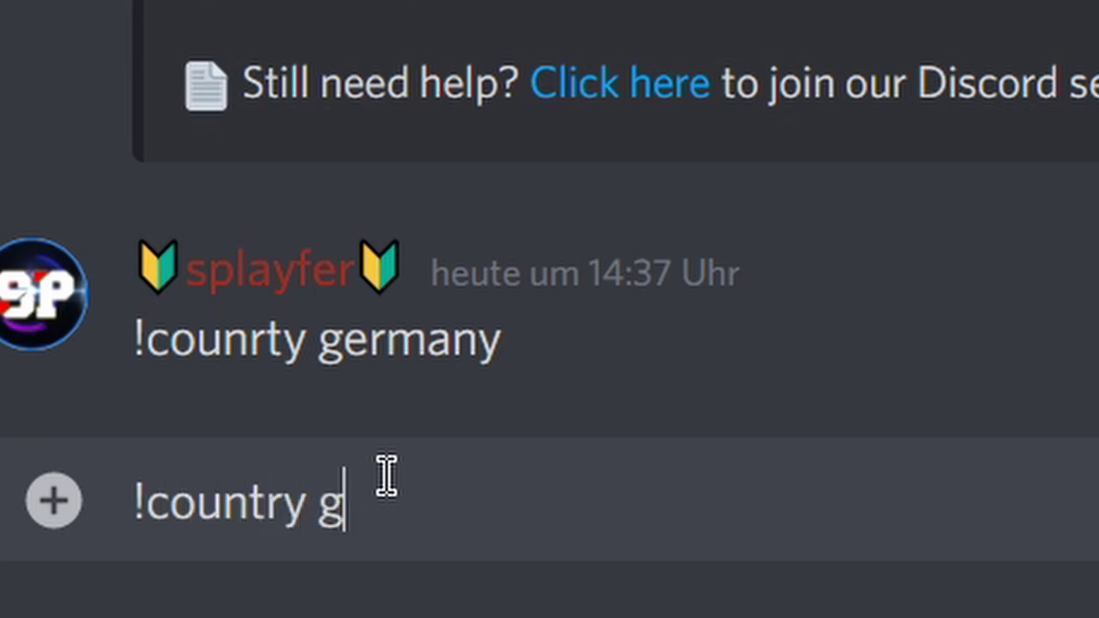
key(Return)
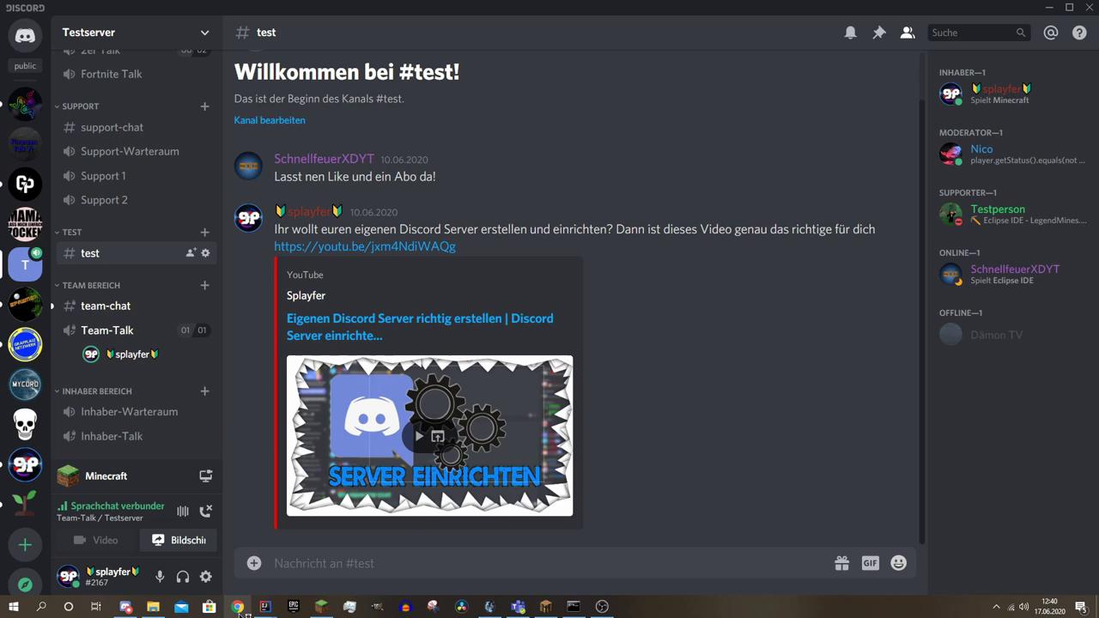
- Launch Chrome maximised and go to the suggested bots.discord bot-list site
click(238, 608)
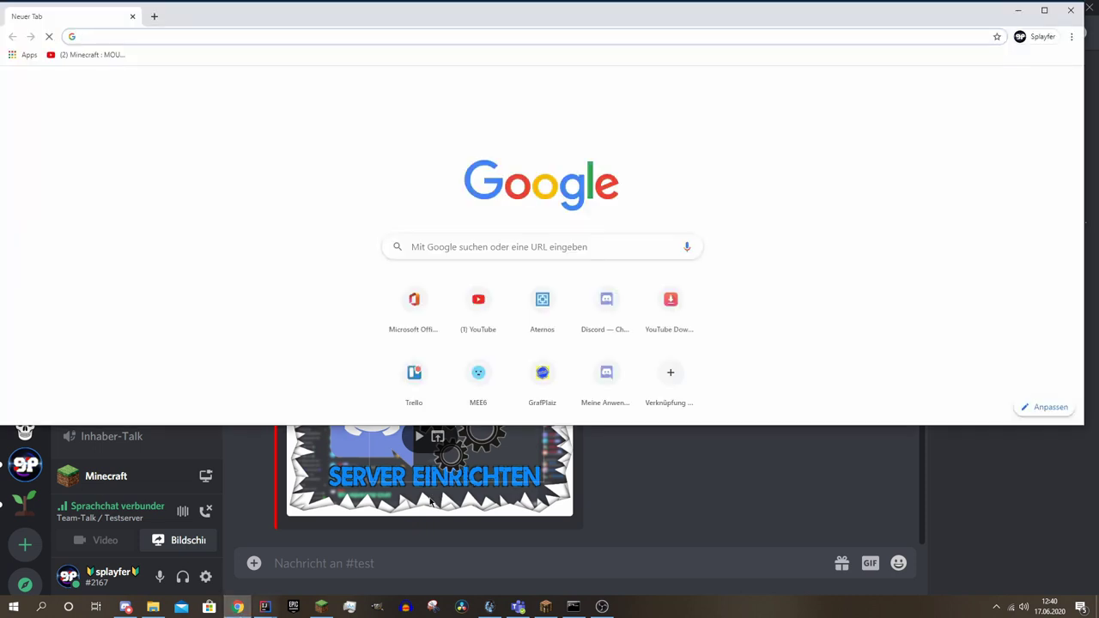
click(1045, 12)
click(197, 35)
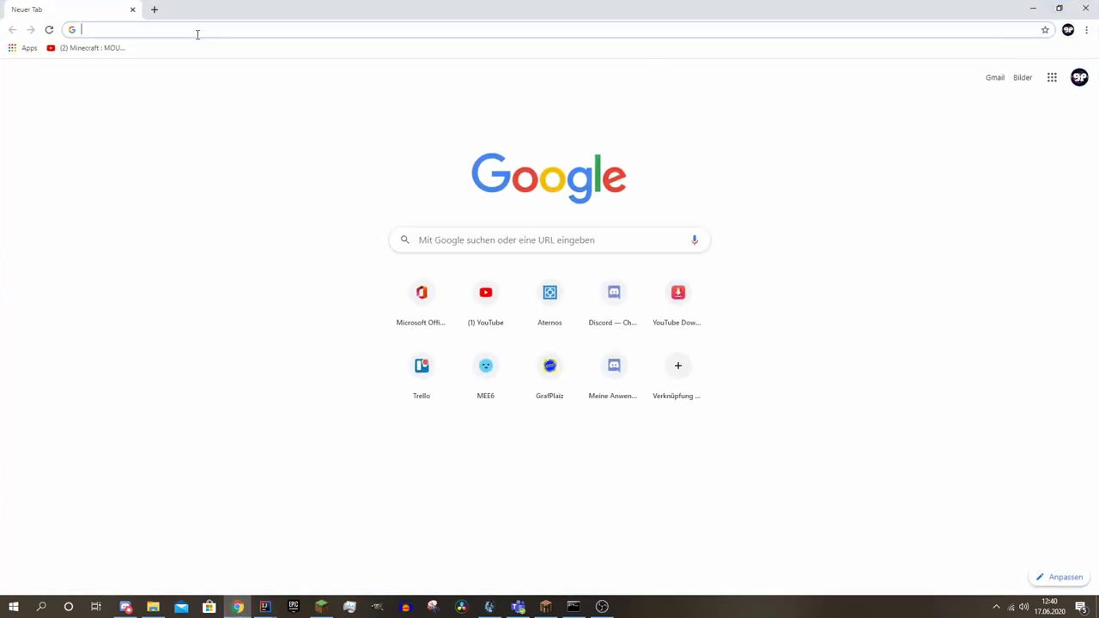
text(bot)
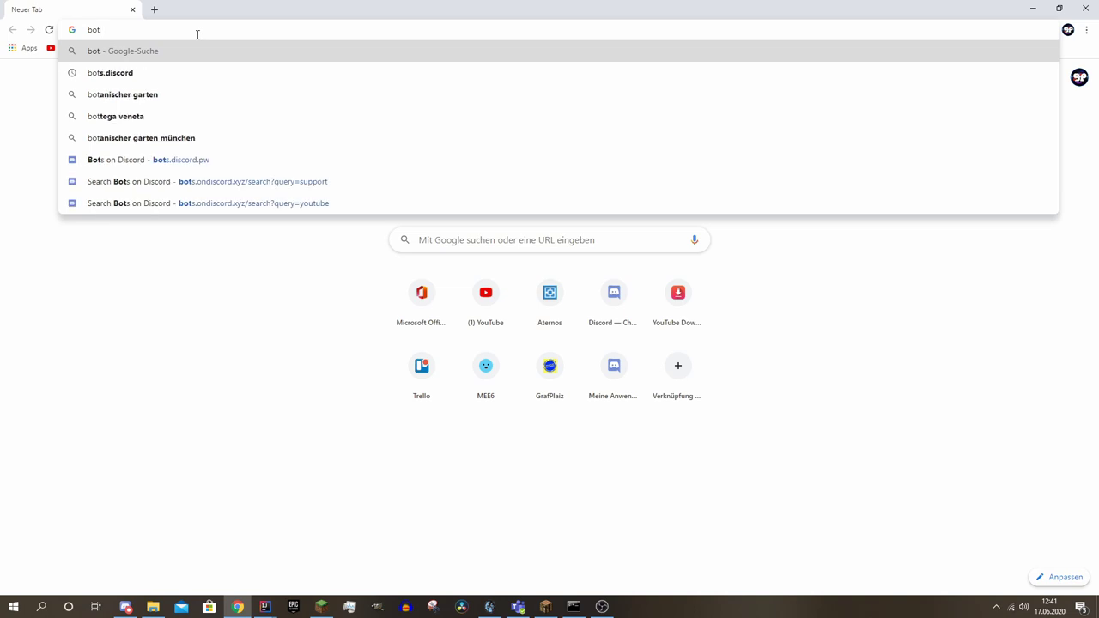
text(s.discord)
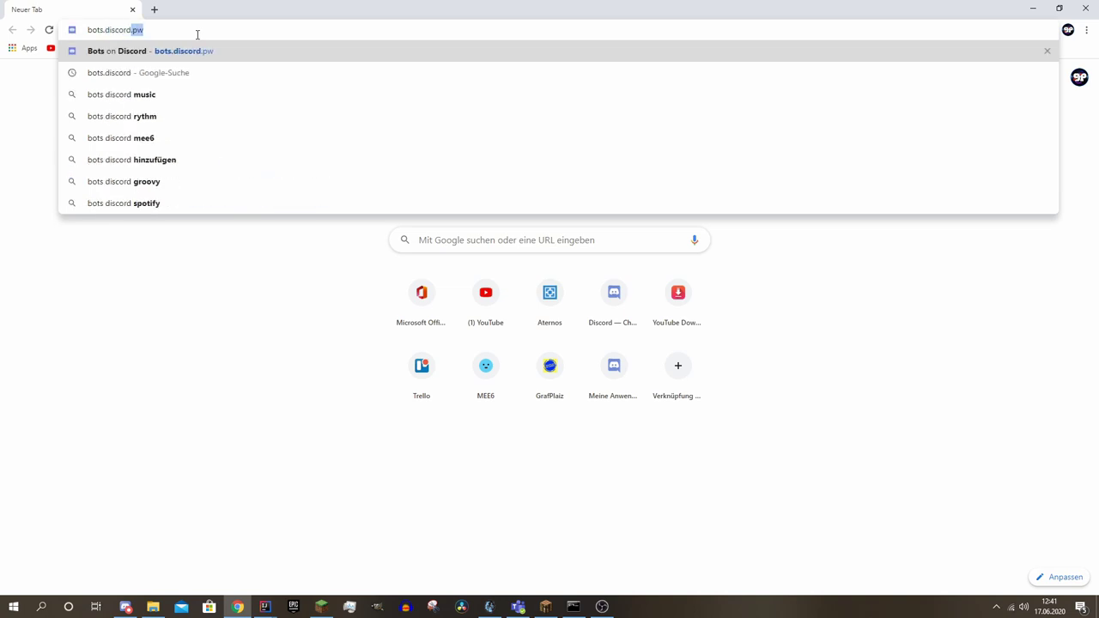
key(Return)
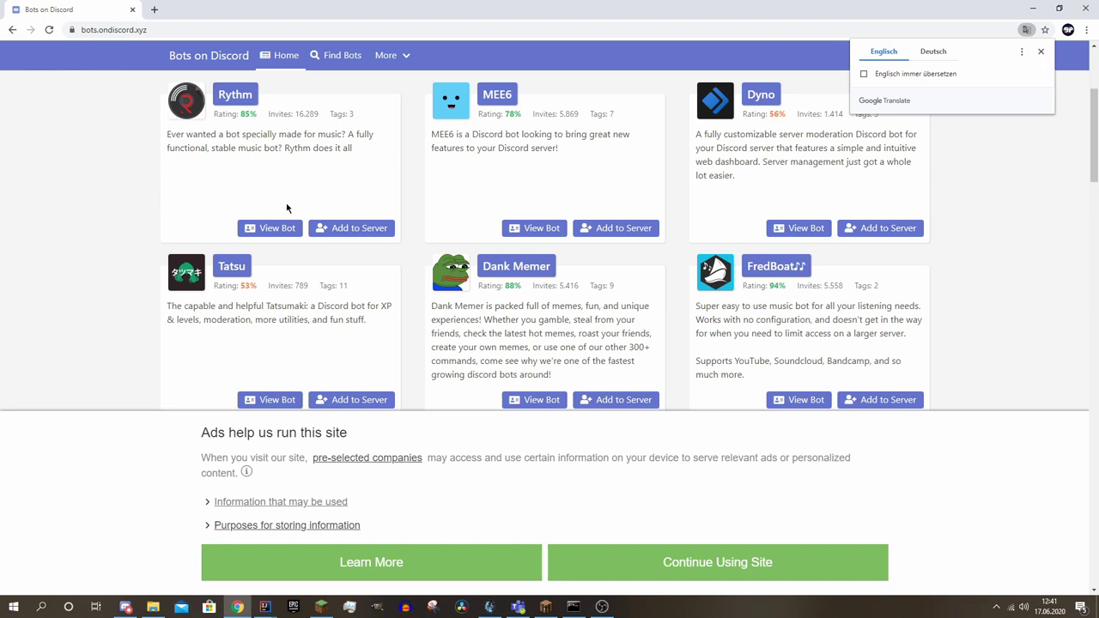
- Open Rythm's bot page, translate it into German, and scroll through its details
click(287, 228)
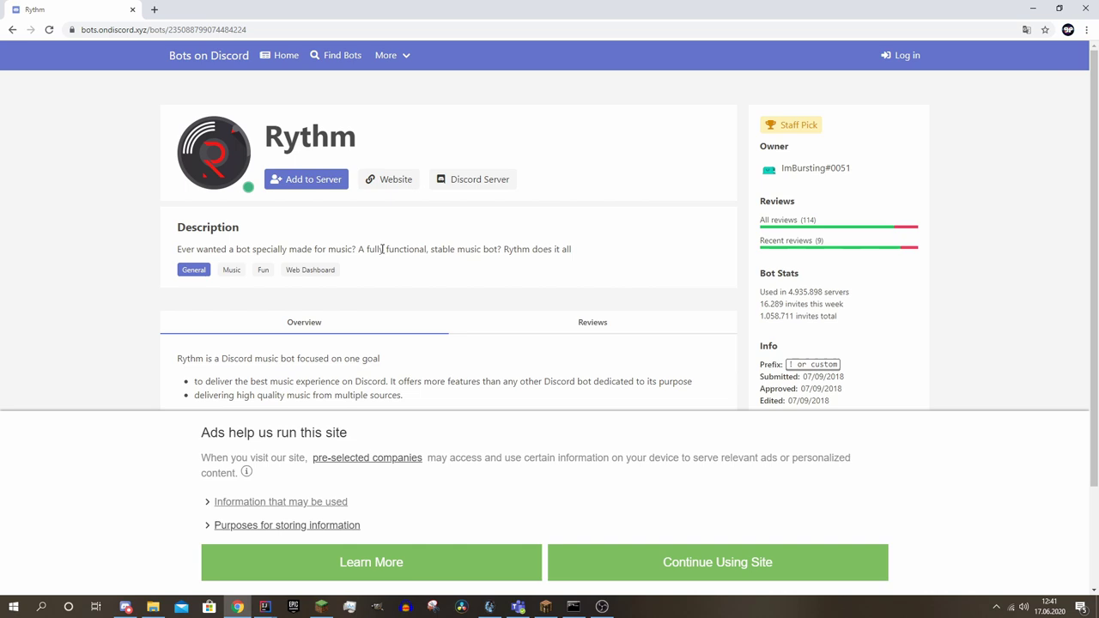
scroll(382, 249, down, 2)
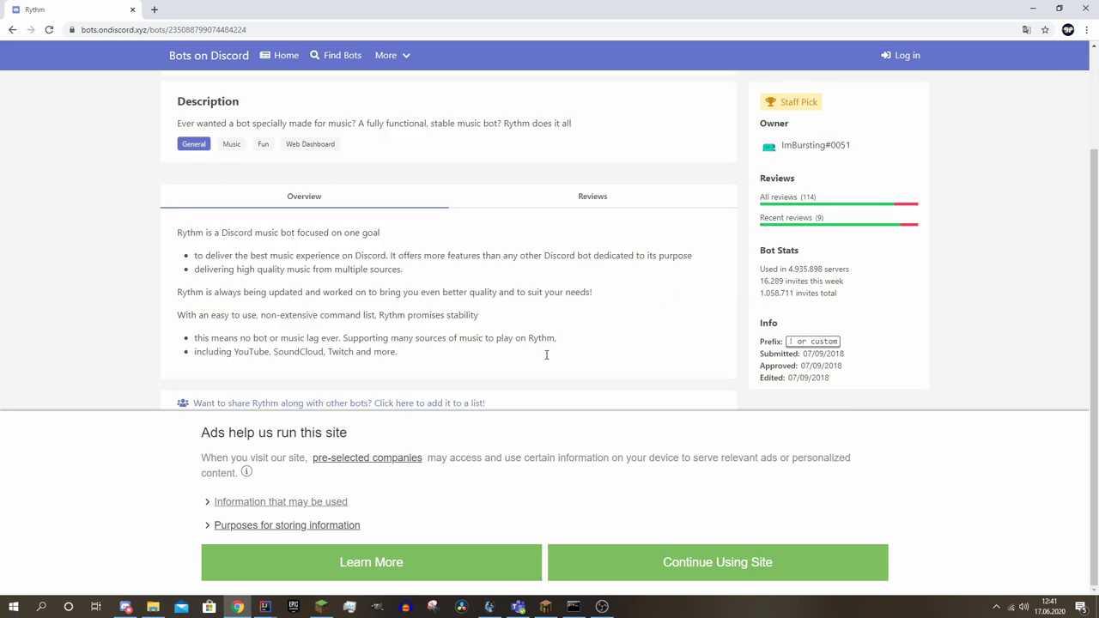
click(1027, 29)
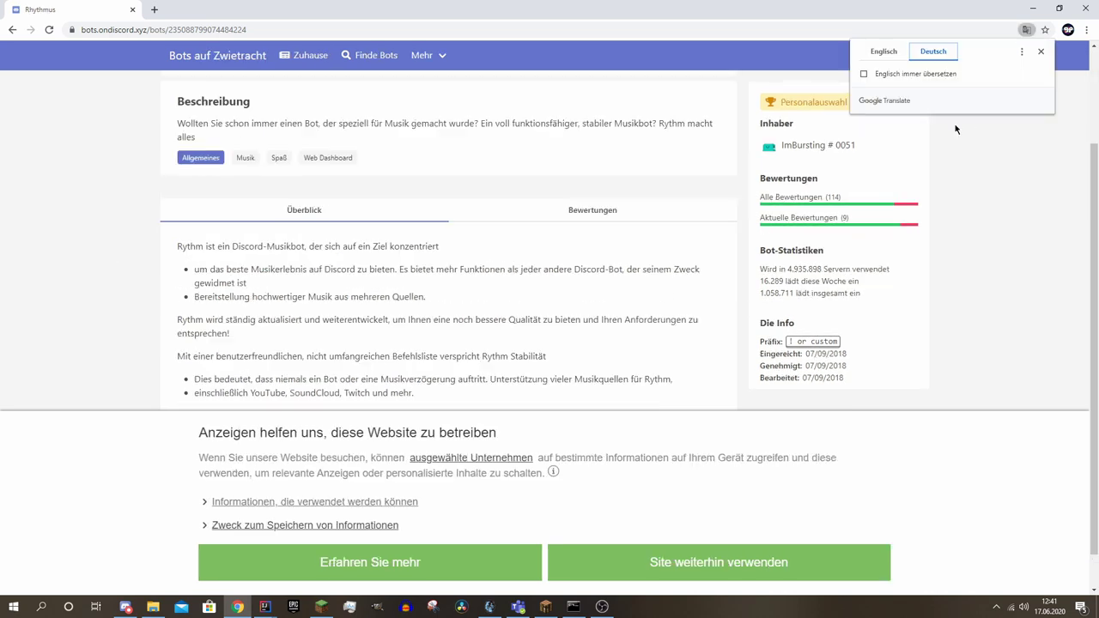
click(1041, 51)
scroll(550, 257, down, 1)
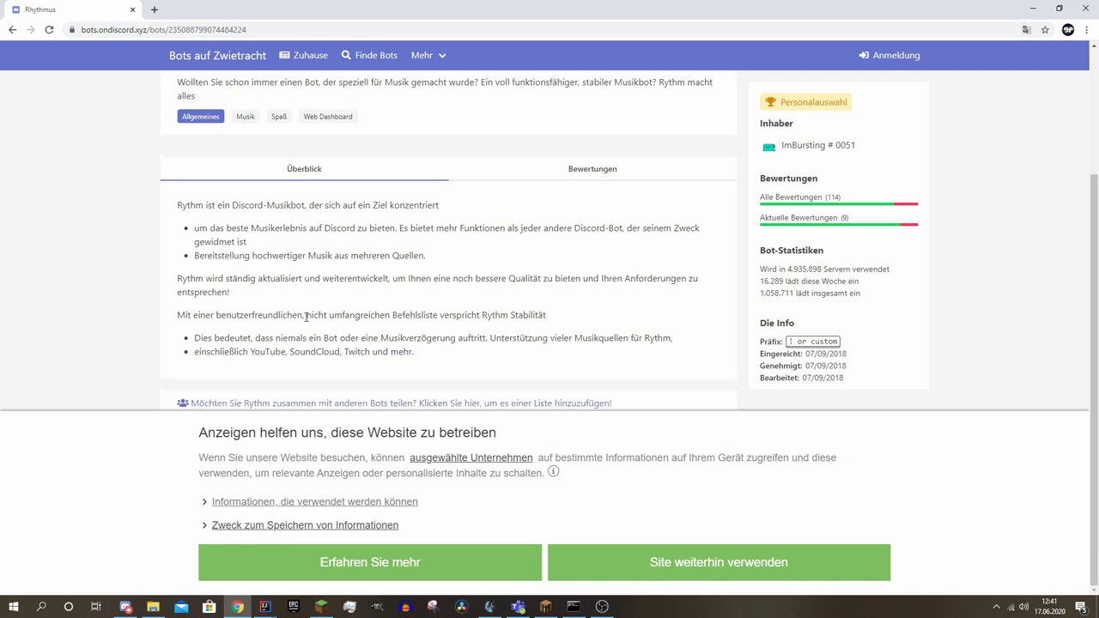
scroll(314, 341, up, 3)
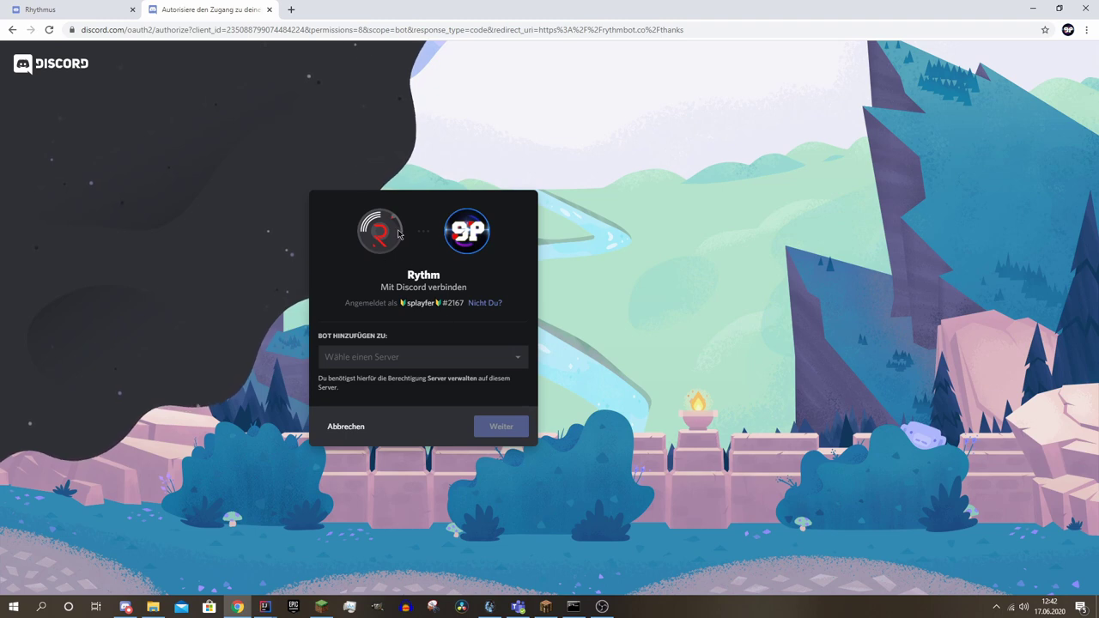
- Choose Testserver as the server to add Rythm to and continue
click(519, 362)
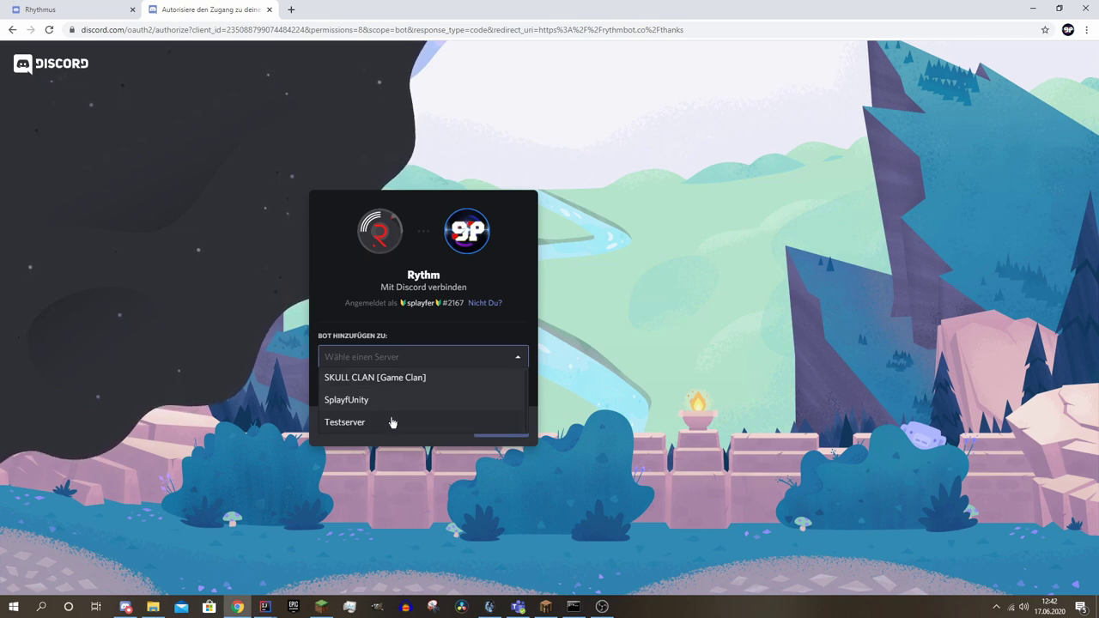
click(392, 423)
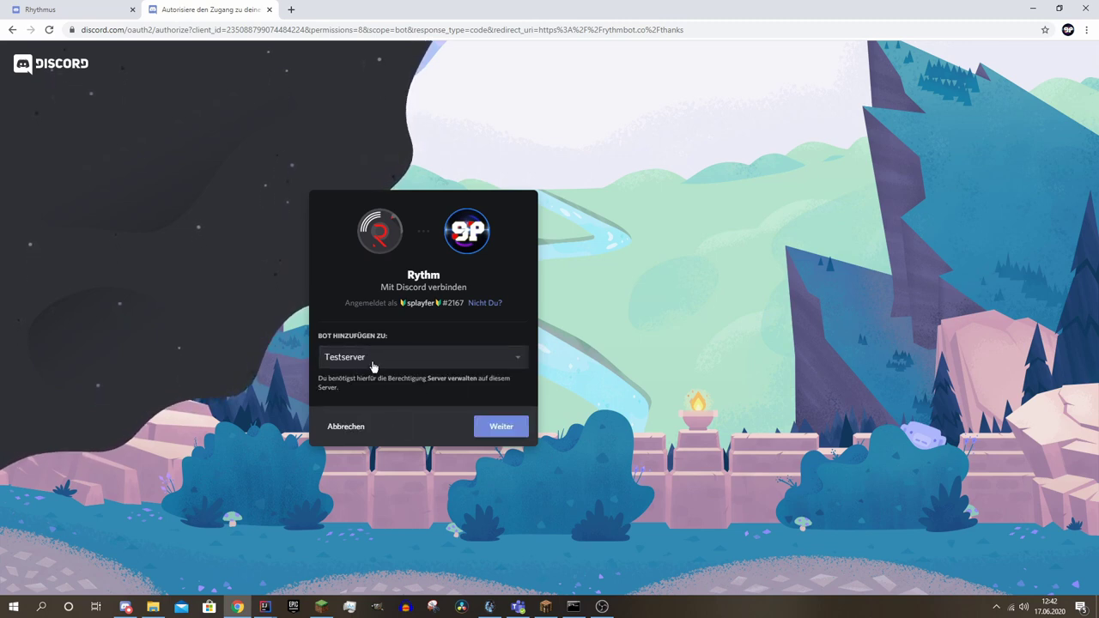
click(501, 427)
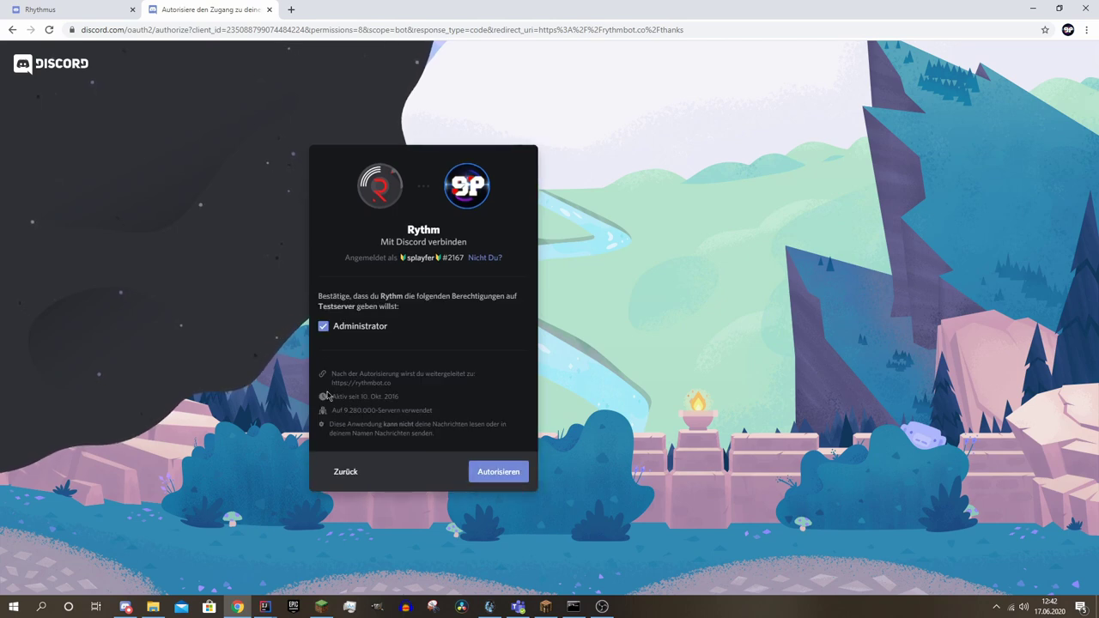
- Authorize Rythm with Administrator permission, pass the captcha, and return to Discord
click(326, 326)
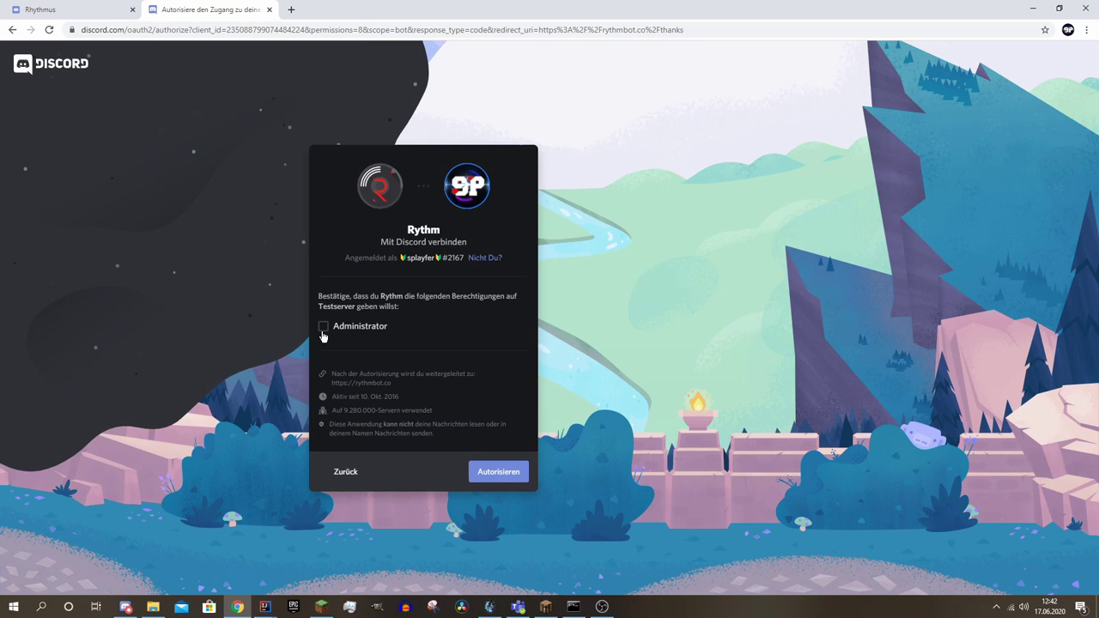
click(323, 327)
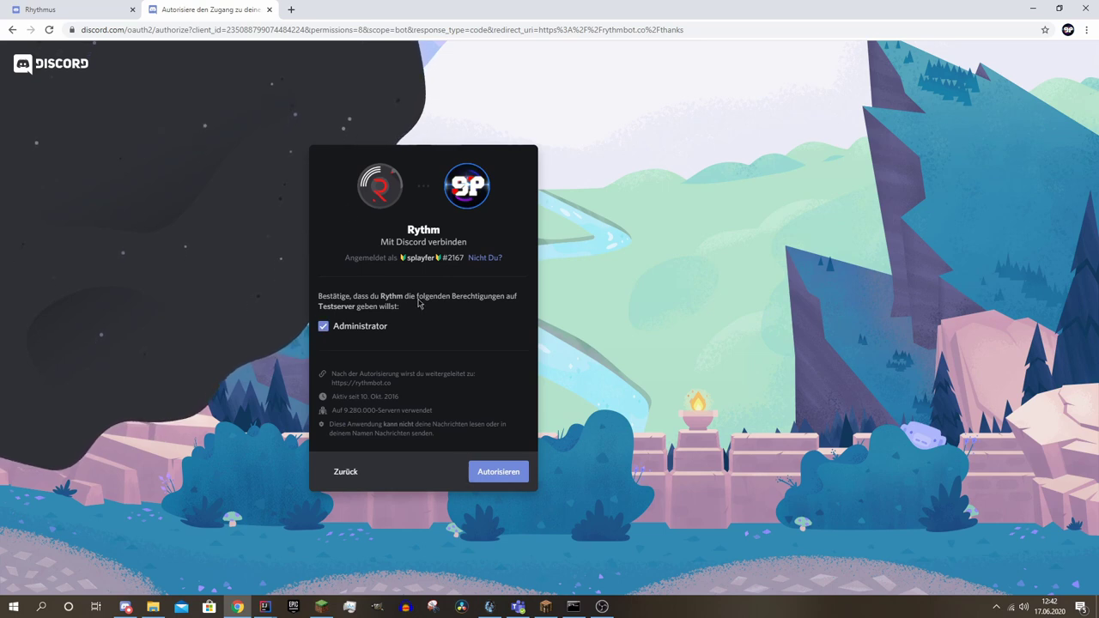
click(498, 472)
click(347, 395)
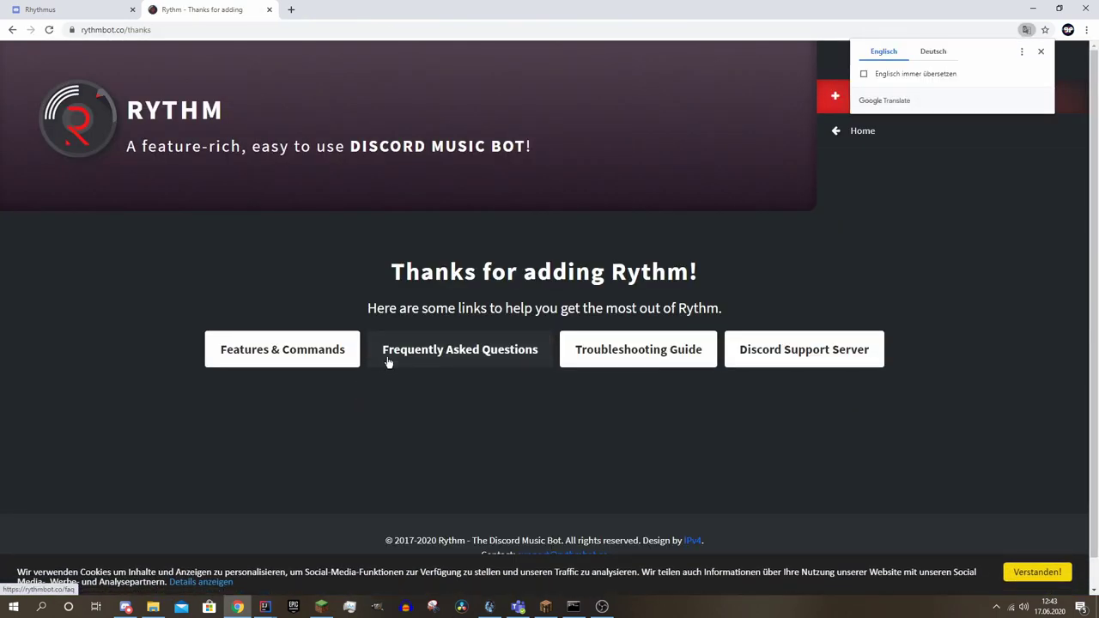
click(127, 608)
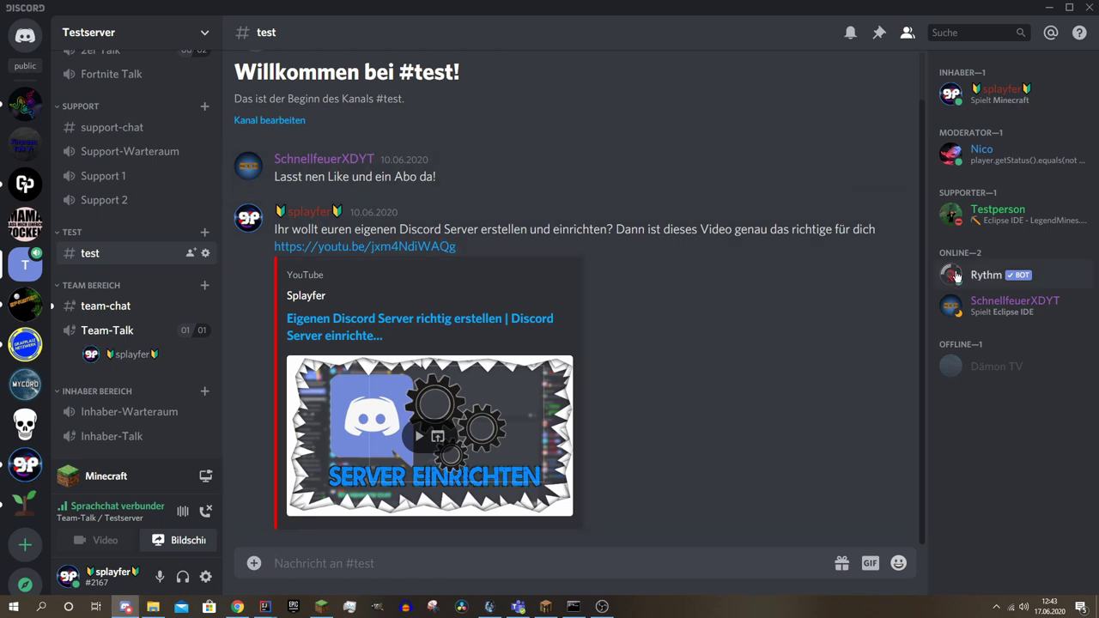
scroll(152, 187, up, 3)
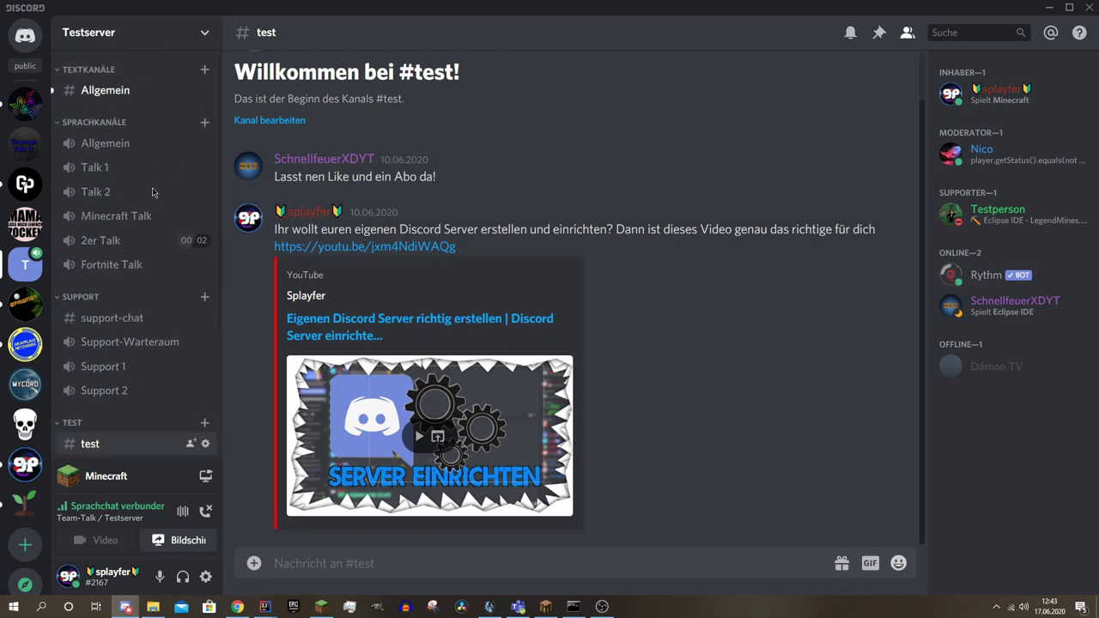
click(123, 92)
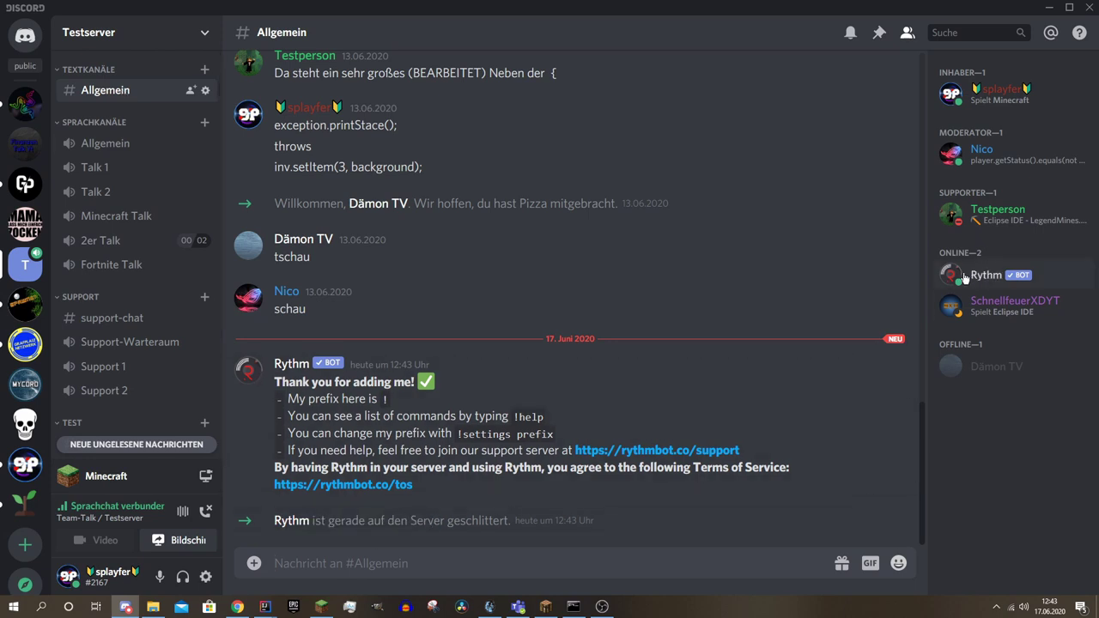
click(1024, 276)
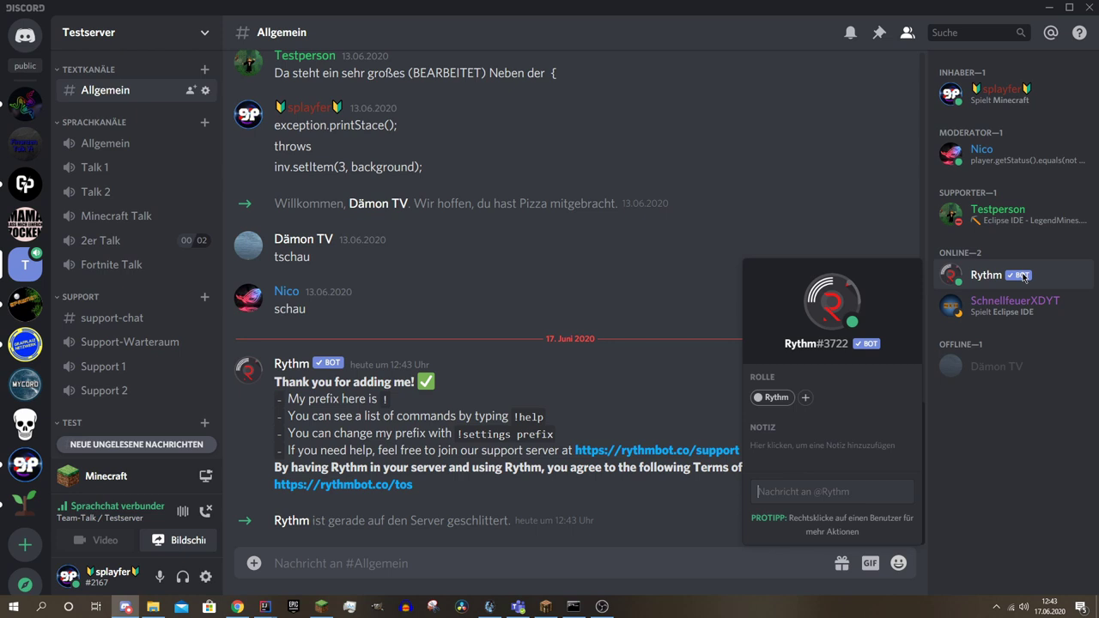
click(1024, 277)
click(1022, 276)
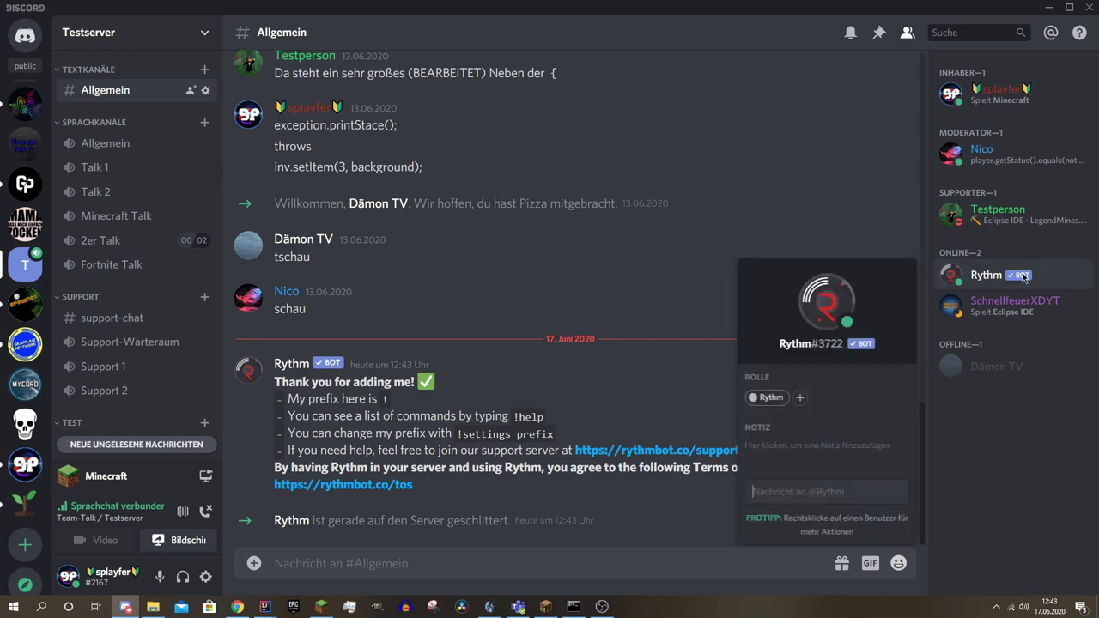
click(987, 274)
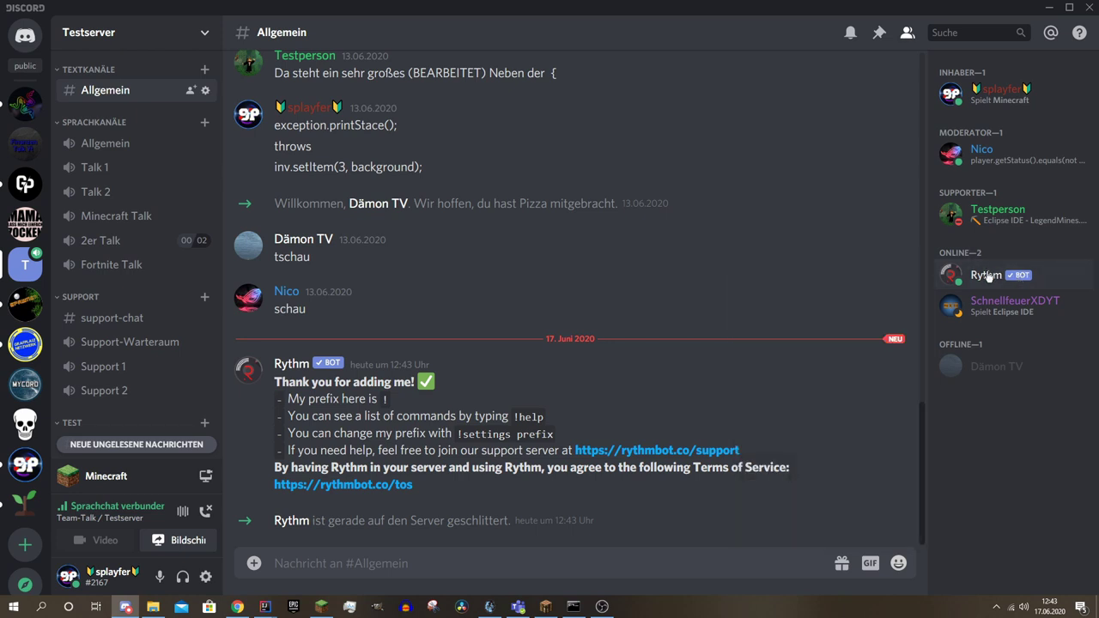
click(989, 276)
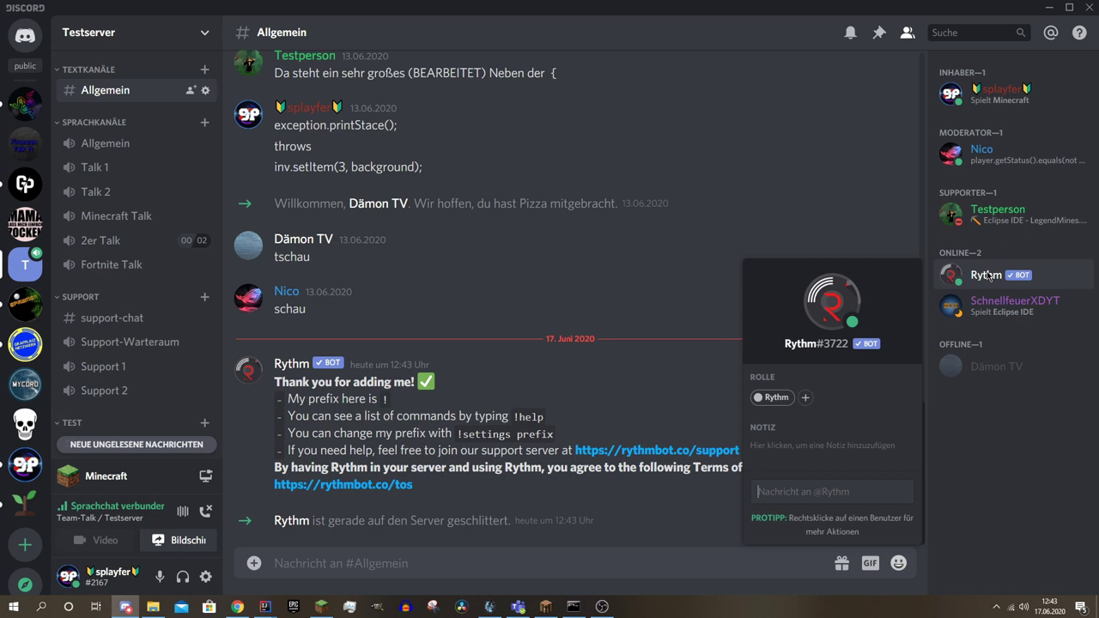
click(988, 276)
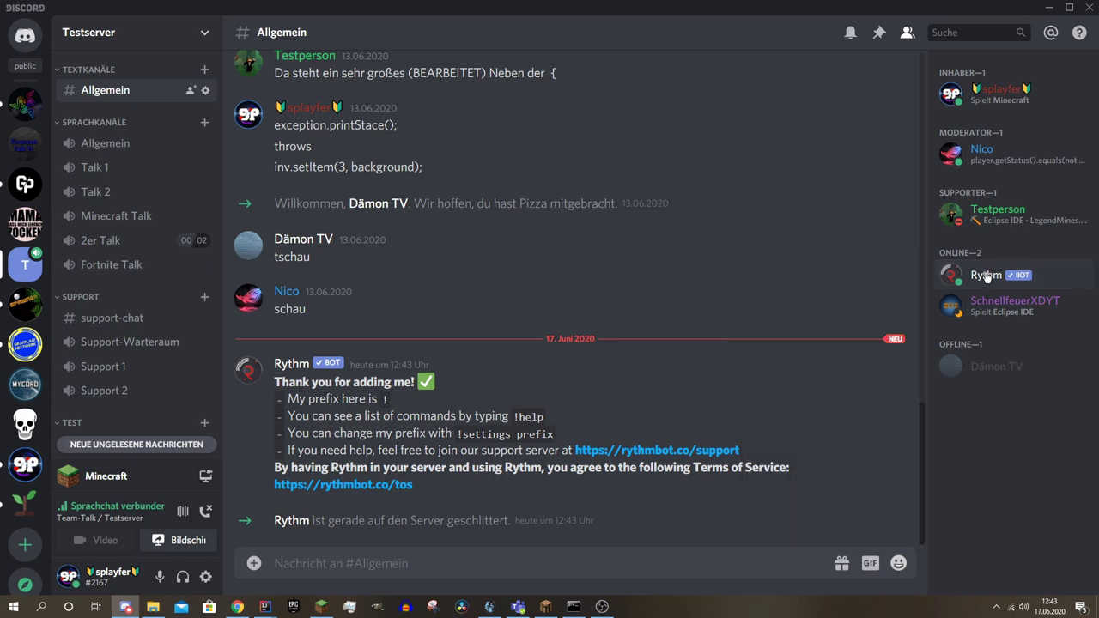
click(133, 34)
click(124, 127)
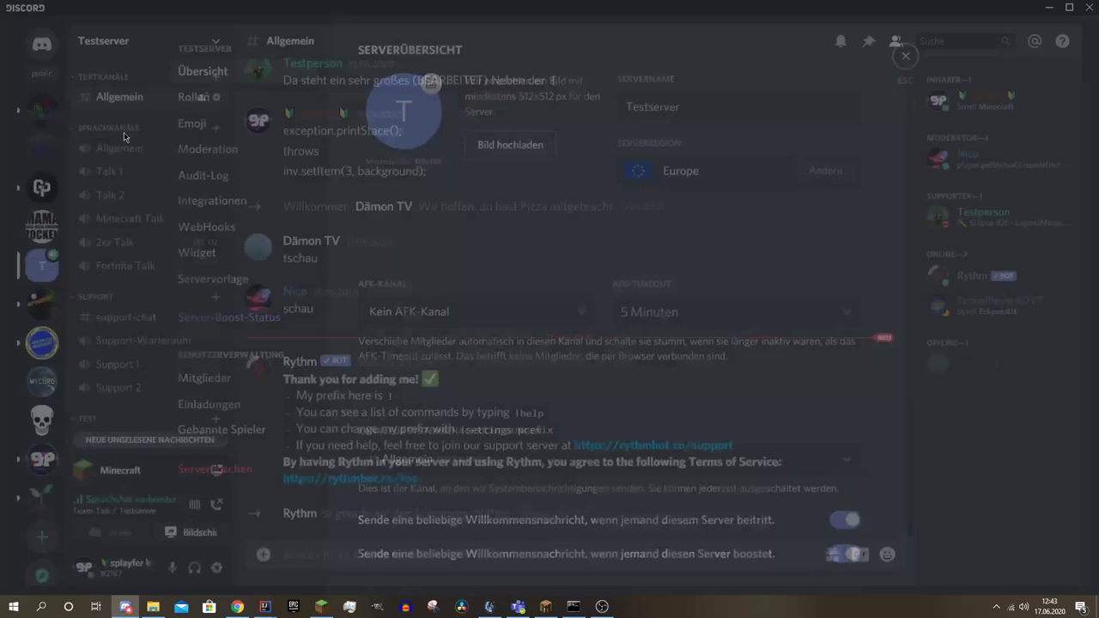
click(215, 109)
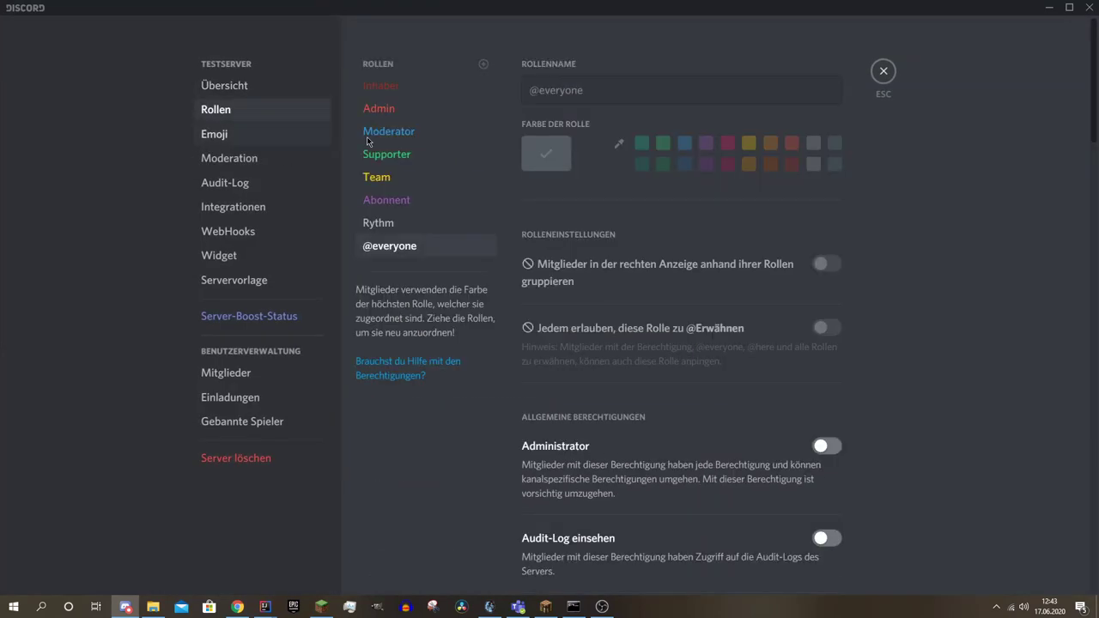
- Add a new role named 'Bot', save it, and close the settings
click(484, 66)
text(NE)
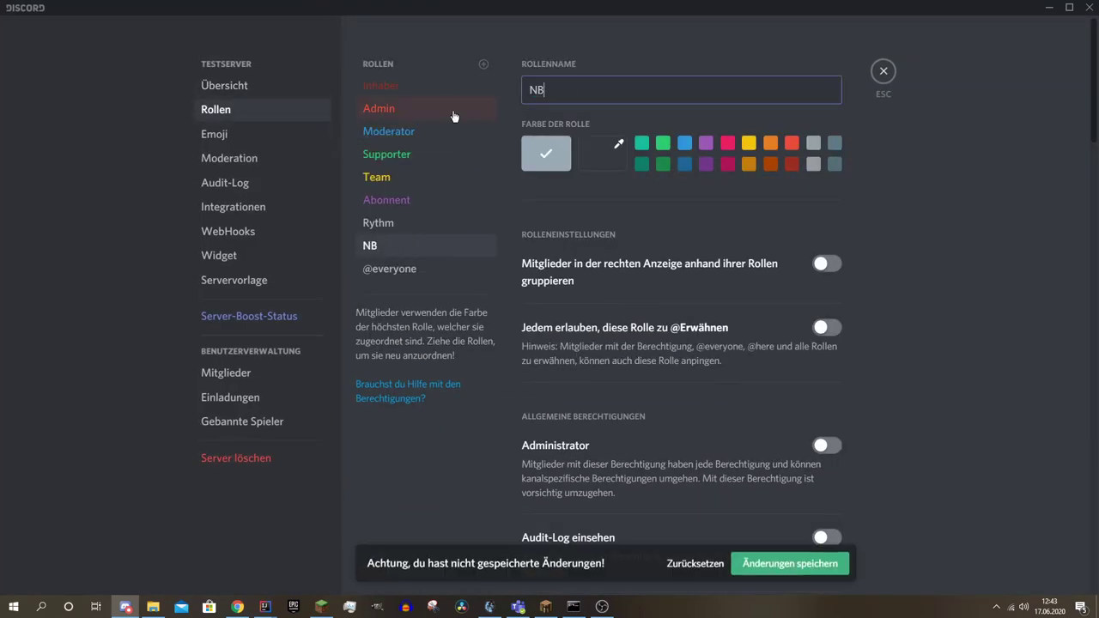
key(BackSpace)
key(BackSpace)
text(B)
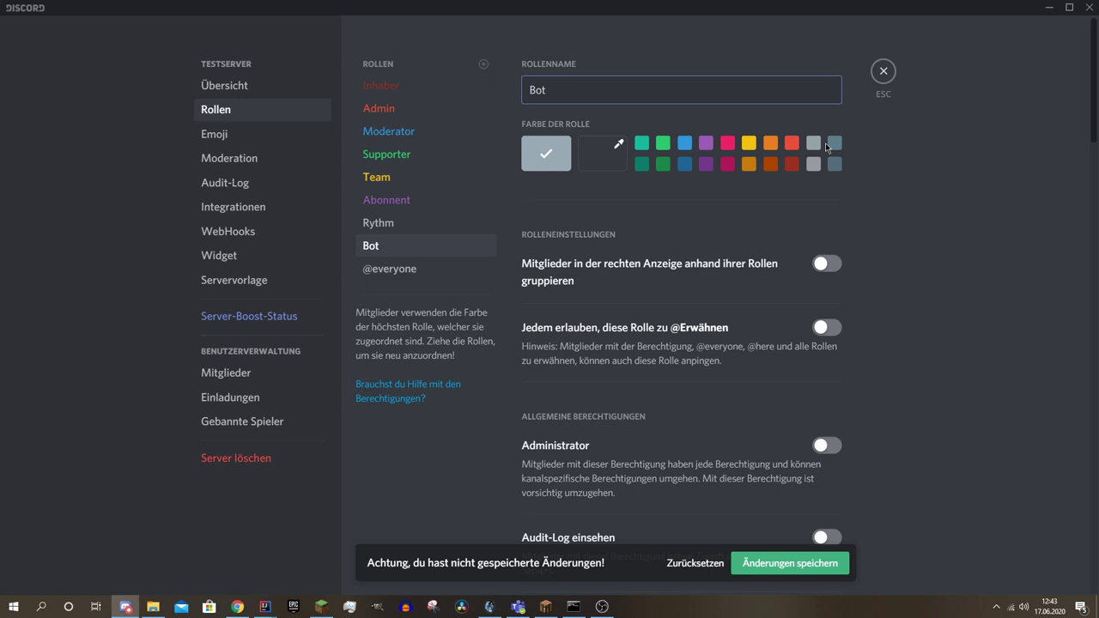
click(790, 564)
click(883, 71)
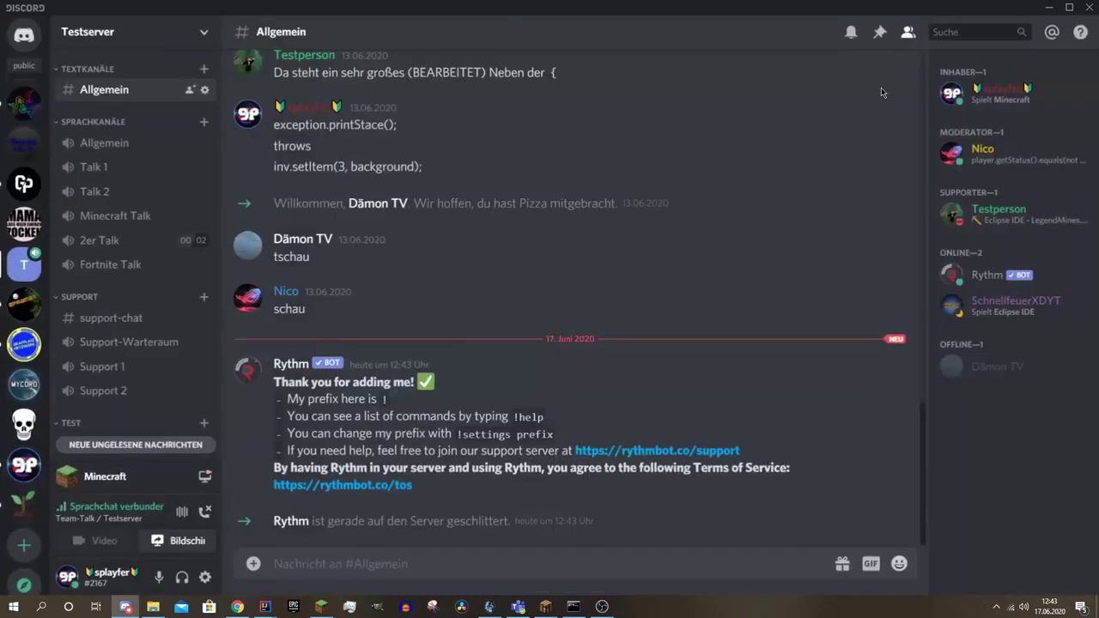
click(996, 283)
click(715, 359)
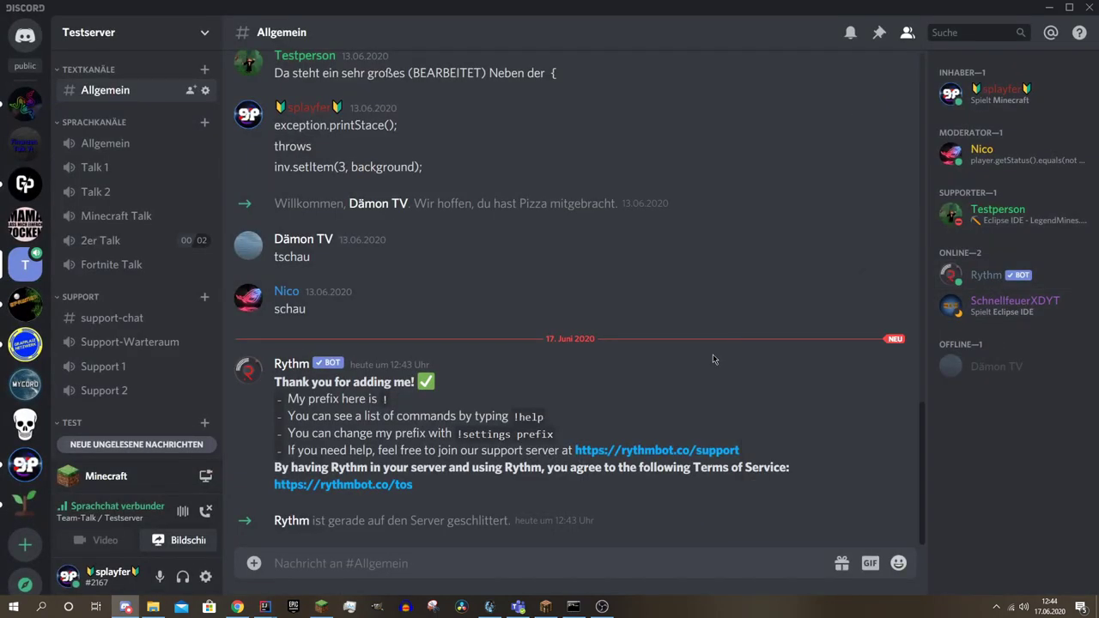
mouse_move(289, 397)
mouse_down()
mouse_move(532, 437)
mouse_move(434, 450)
mouse_move(515, 521)
mouse_up()
click(374, 419)
scroll(94, 352, down, 3)
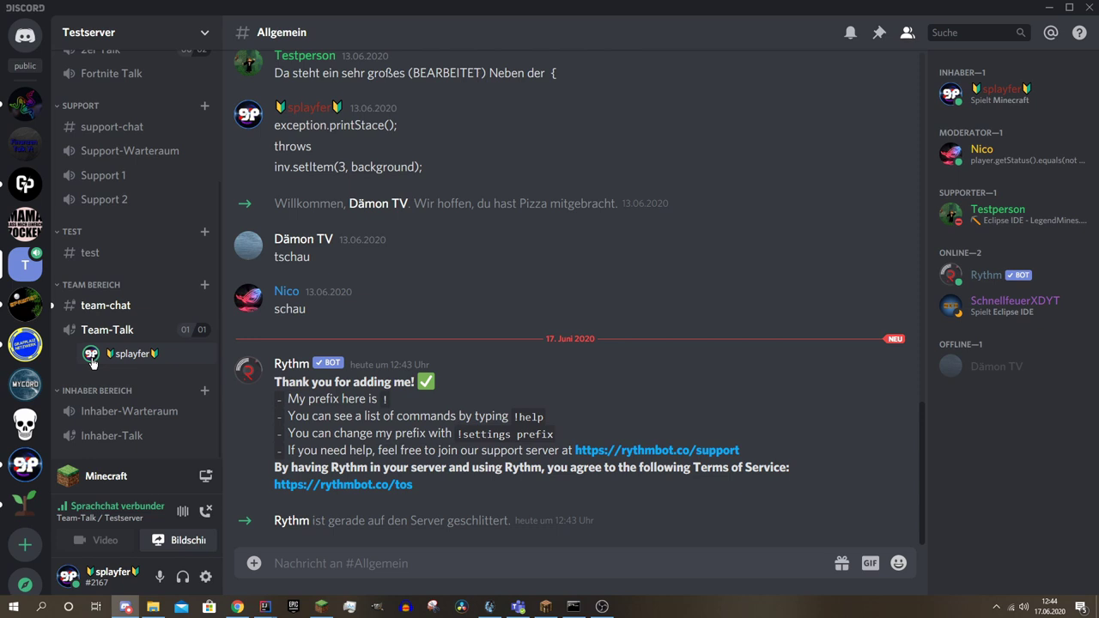
- Send '!play zaza - be together' in #Allgemein
click(335, 564)
text(!play)
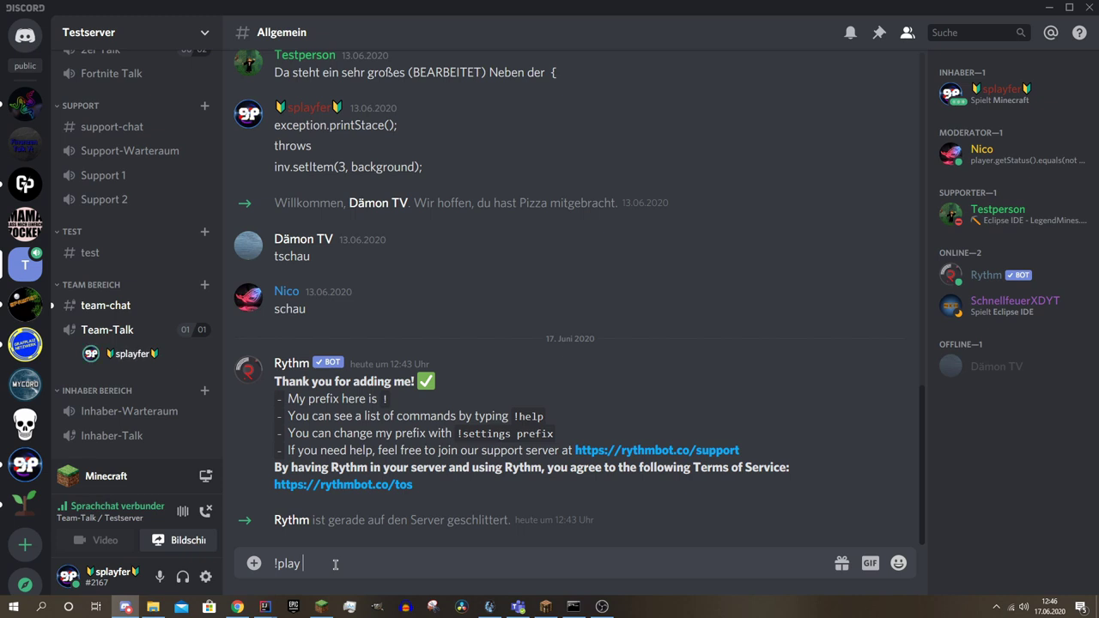
text(zaza - be together)
drag(334, 563, 371, 563)
click(382, 563)
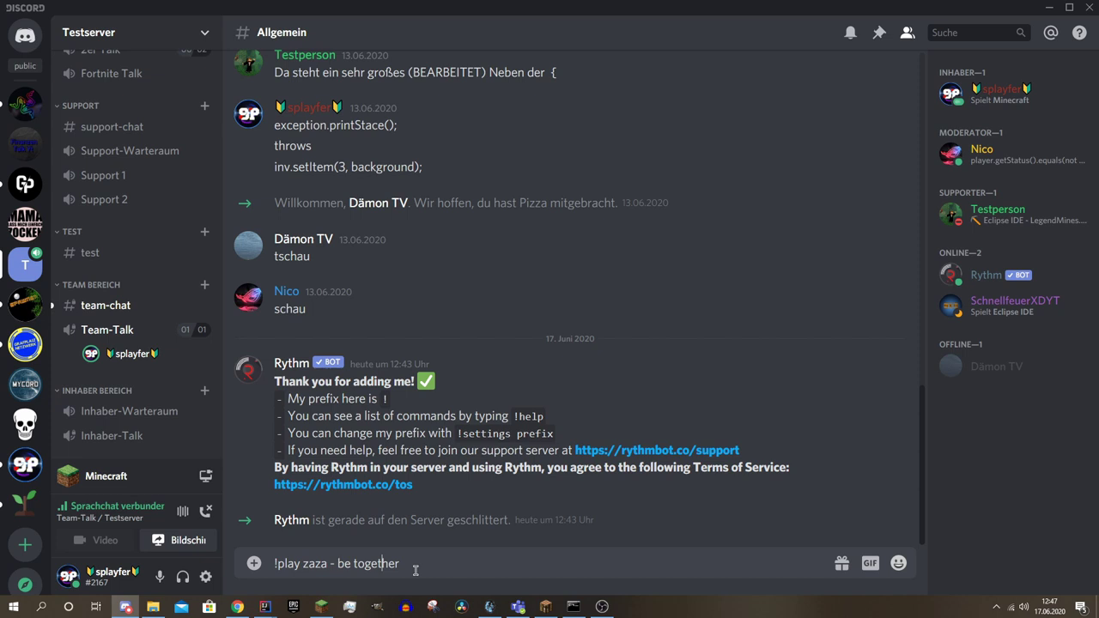
key(Return)
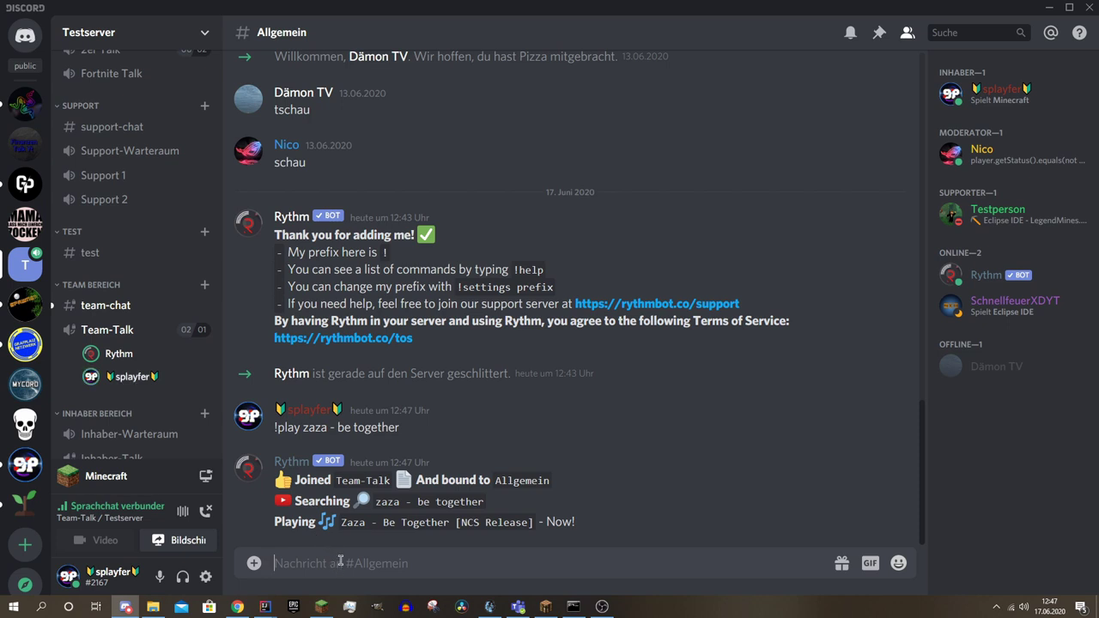
- Send !stop to halt the music and discard a drafted !resume command
text(!stop)
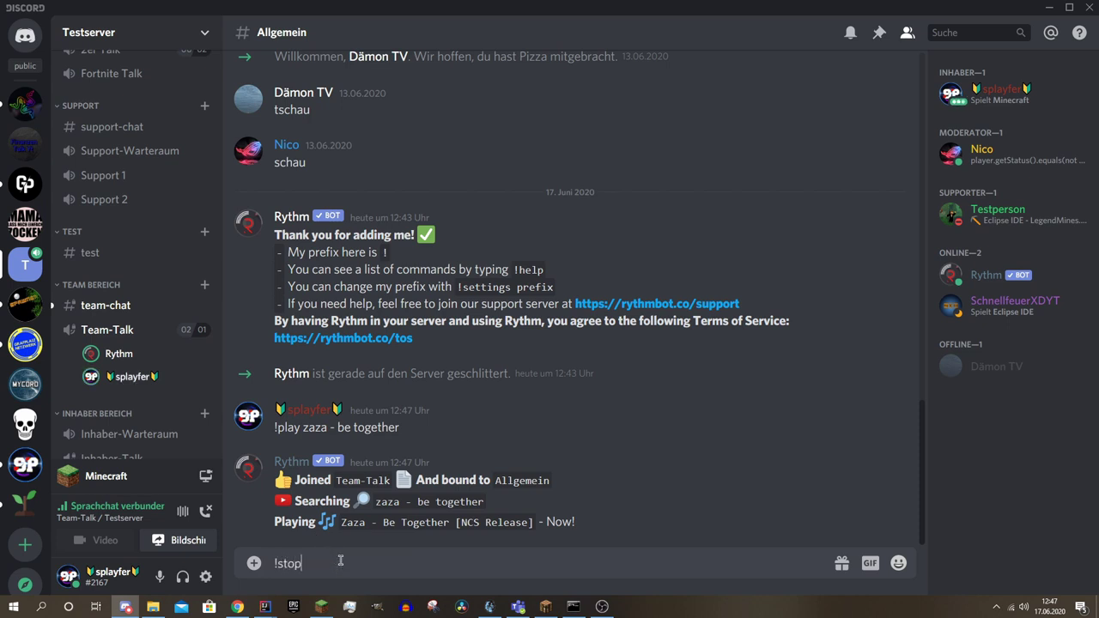
key(Return)
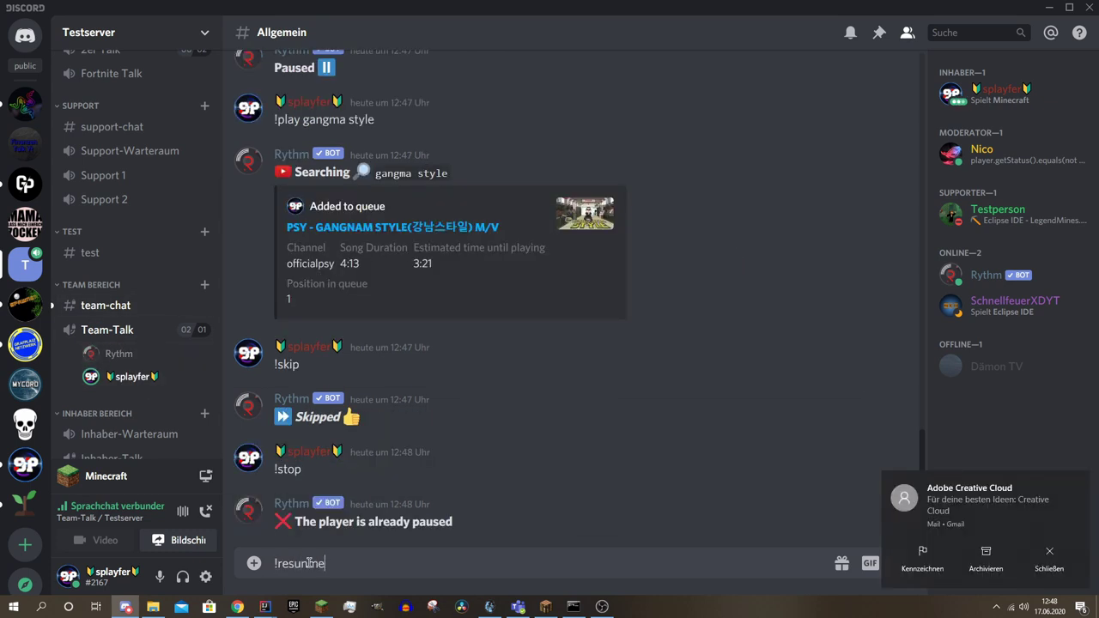
key(BackSpace)
key(BackSpace)
key(BackSpace)
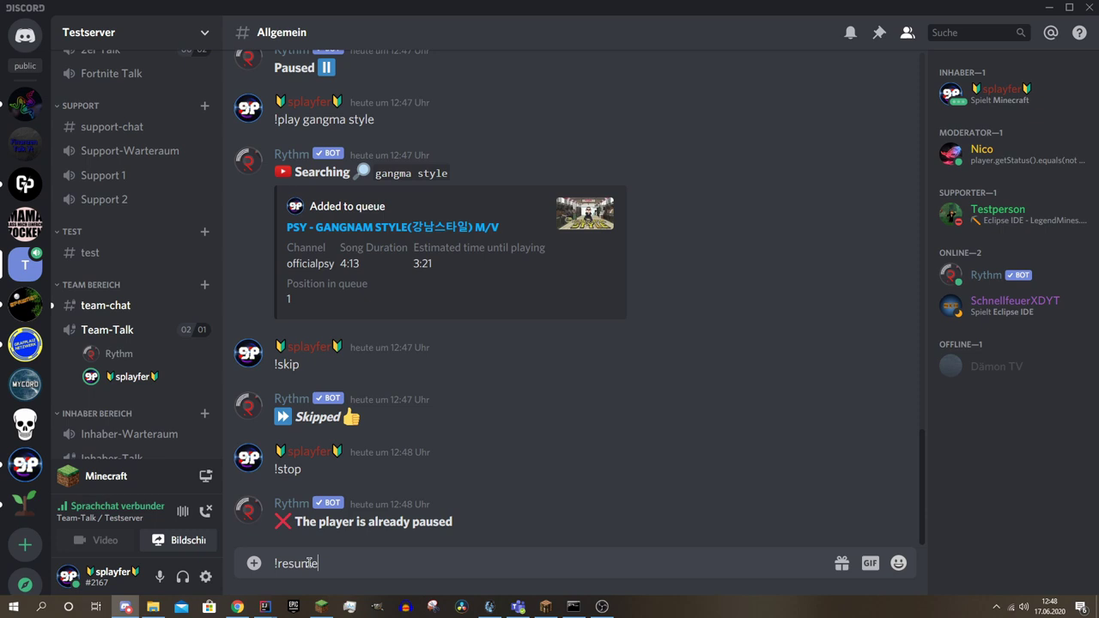
triple_click(339, 563)
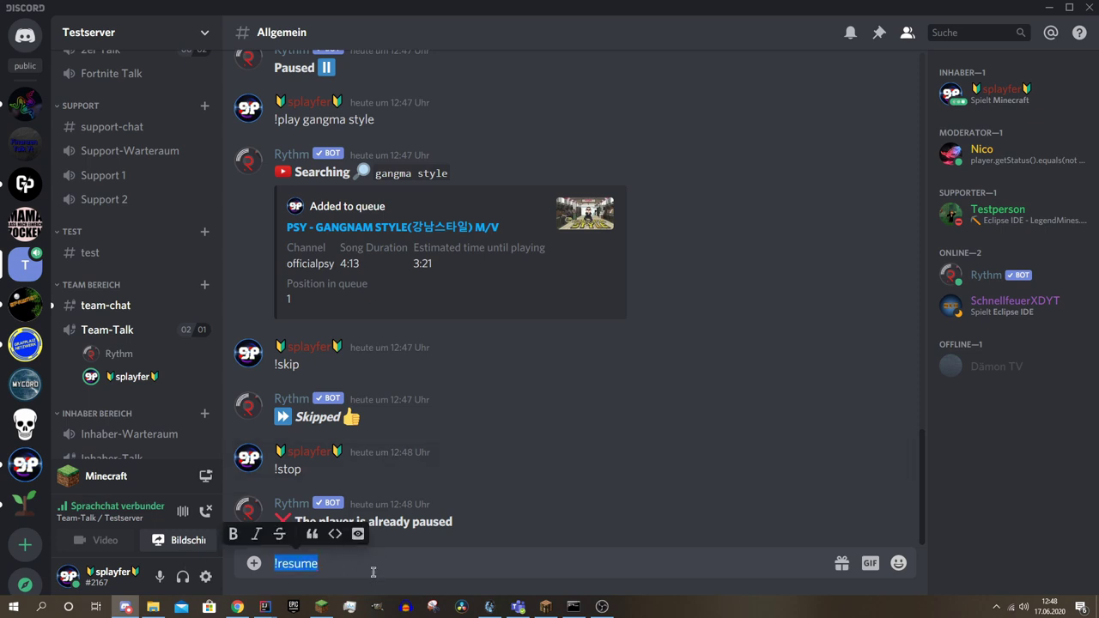
key(BackSpace)
- Send !leave to disconnect Rythm from Team-Talk, then switch to Chrome
text(!)
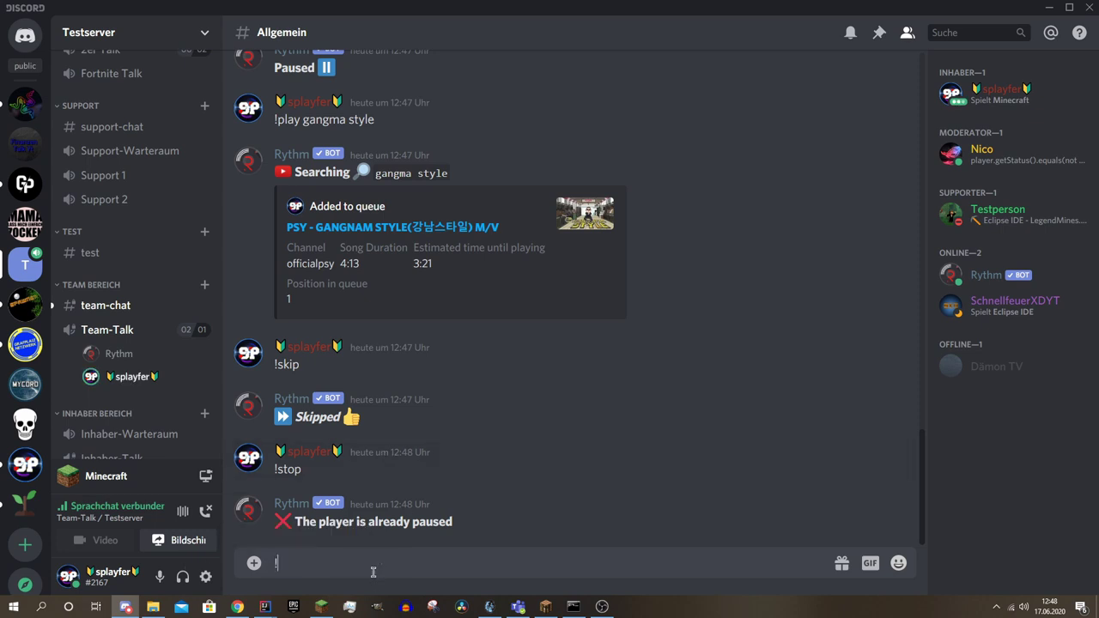
text(leave)
key(Return)
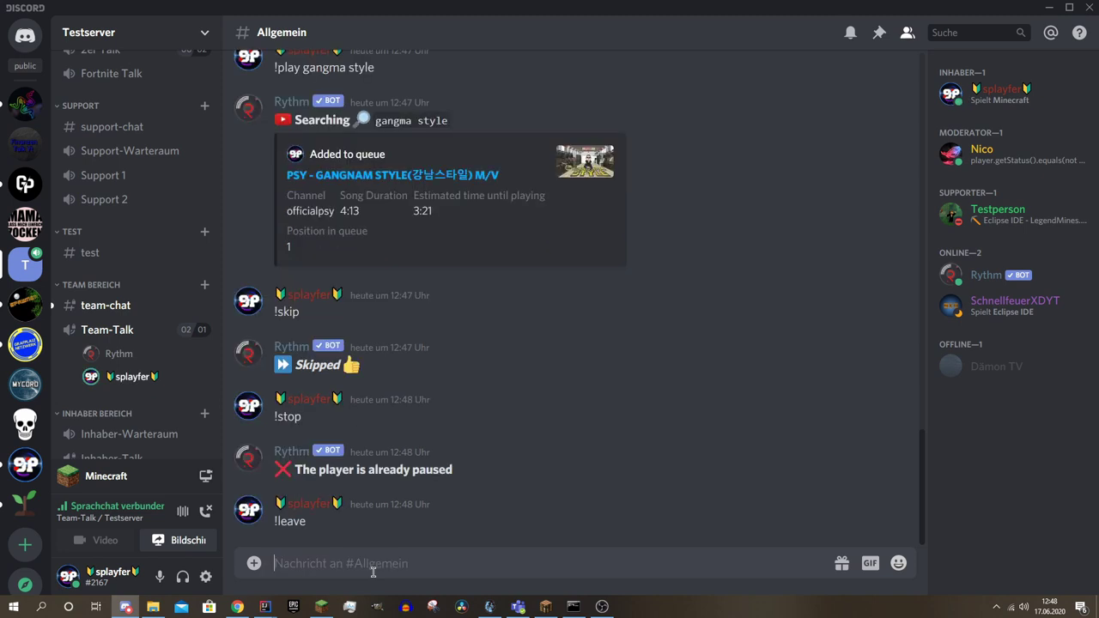
drag(339, 521, 441, 523)
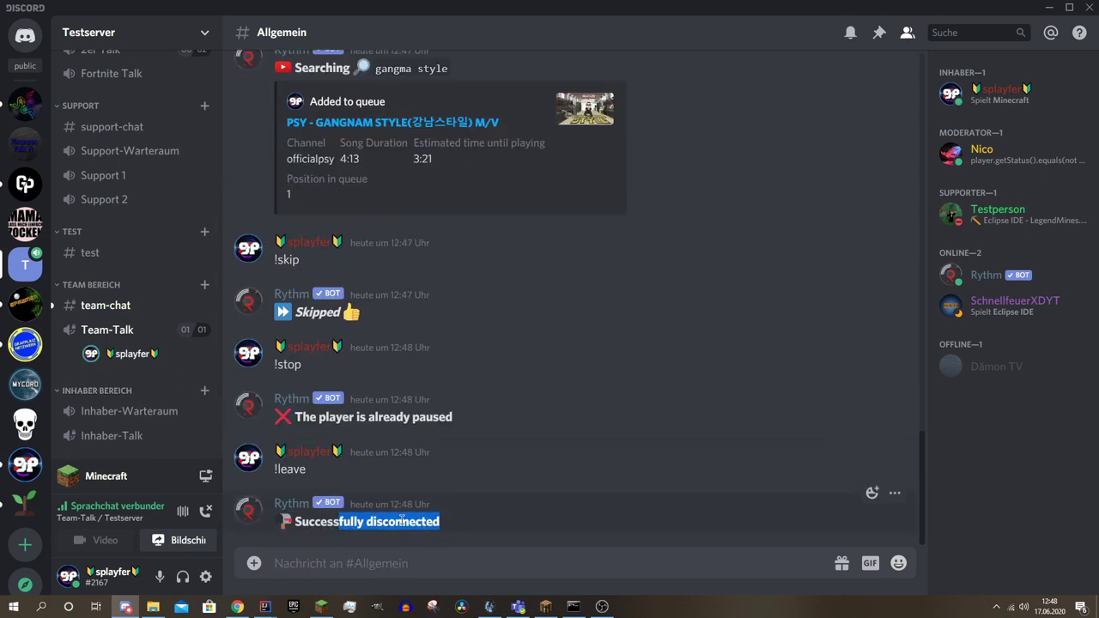
click(402, 520)
right_click(971, 277)
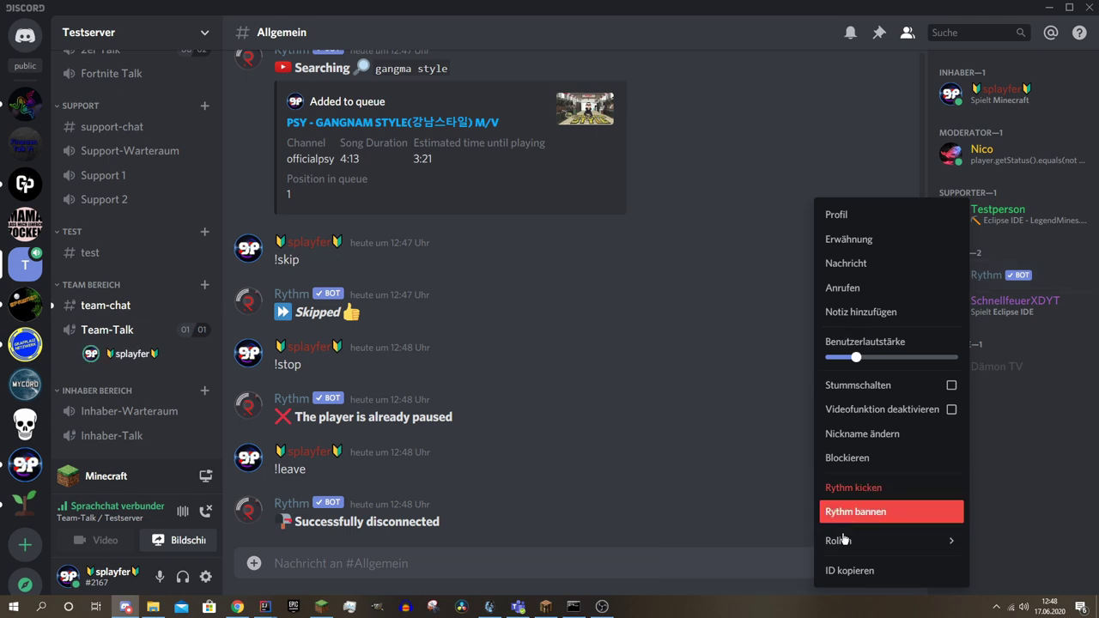
click(237, 607)
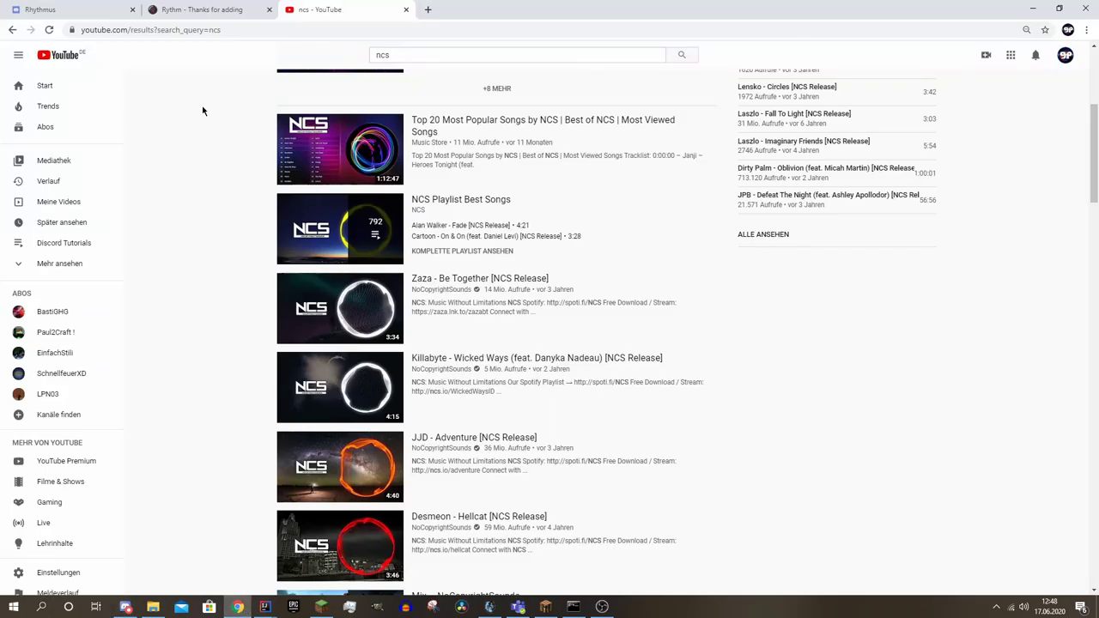
- Return to the Bots on Discord home page and scroll to Dyno under Most Used Bots
click(52, 10)
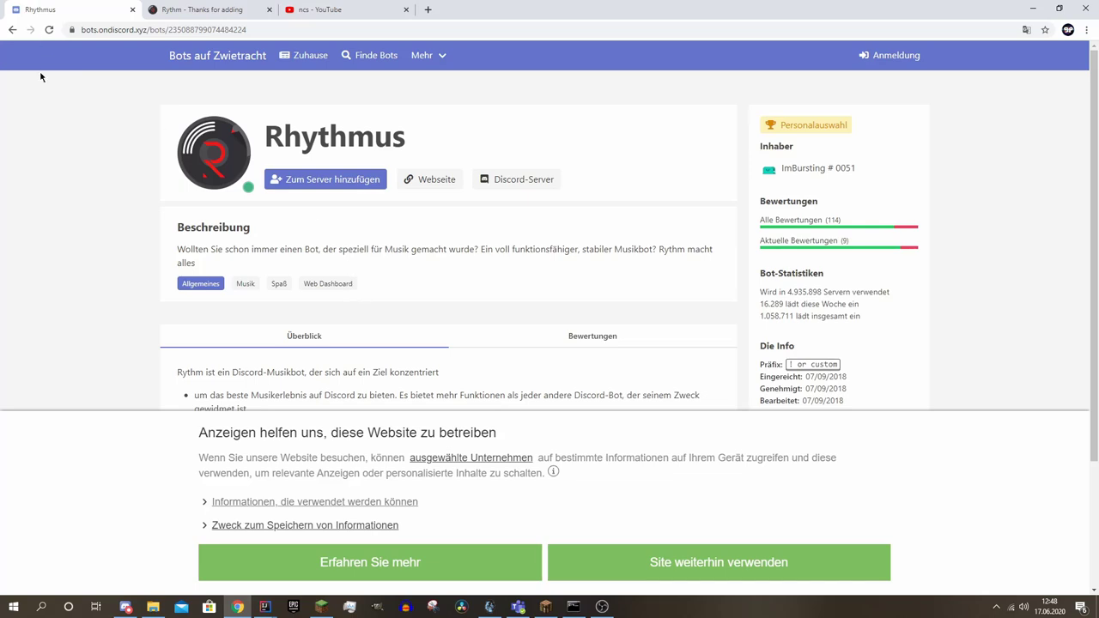
click(12, 29)
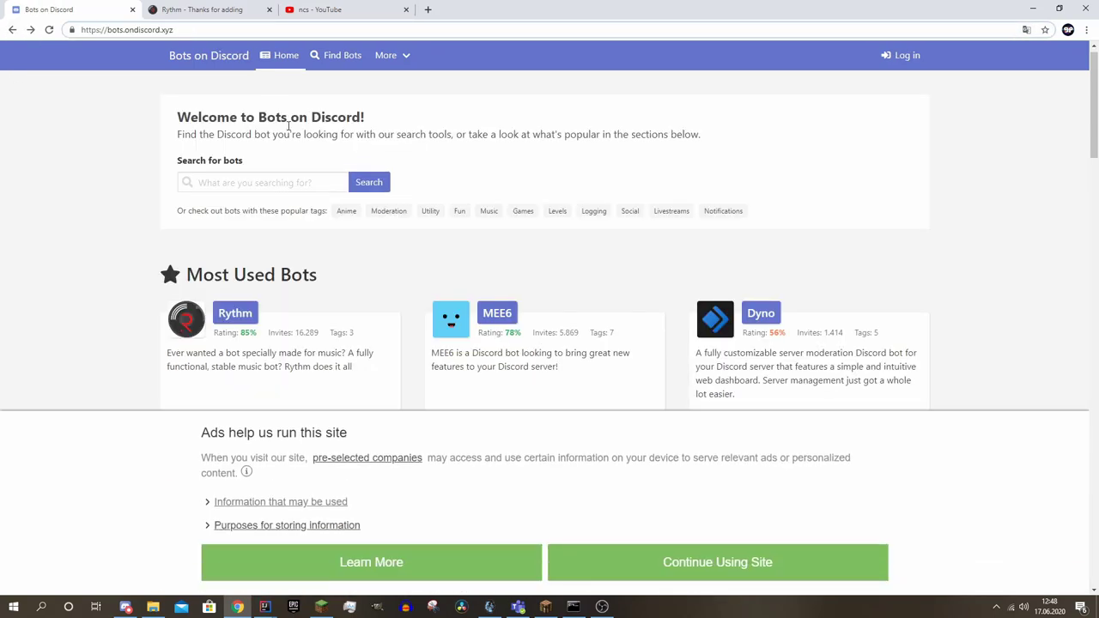
scroll(589, 292, down, 3)
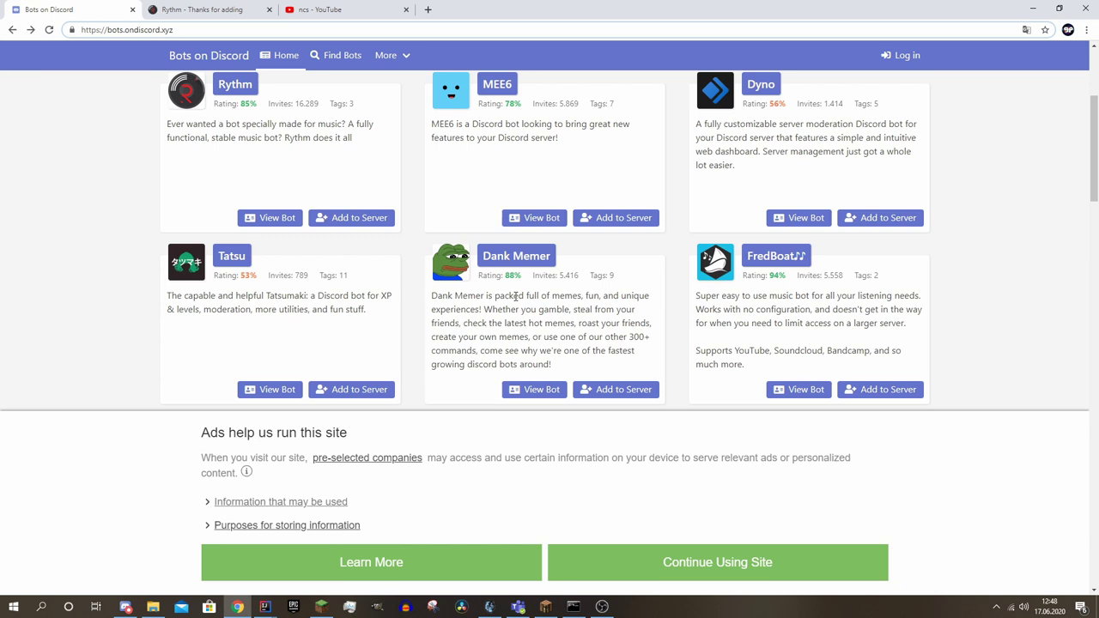
scroll(589, 292, down, 3)
scroll(300, 285, down, 5)
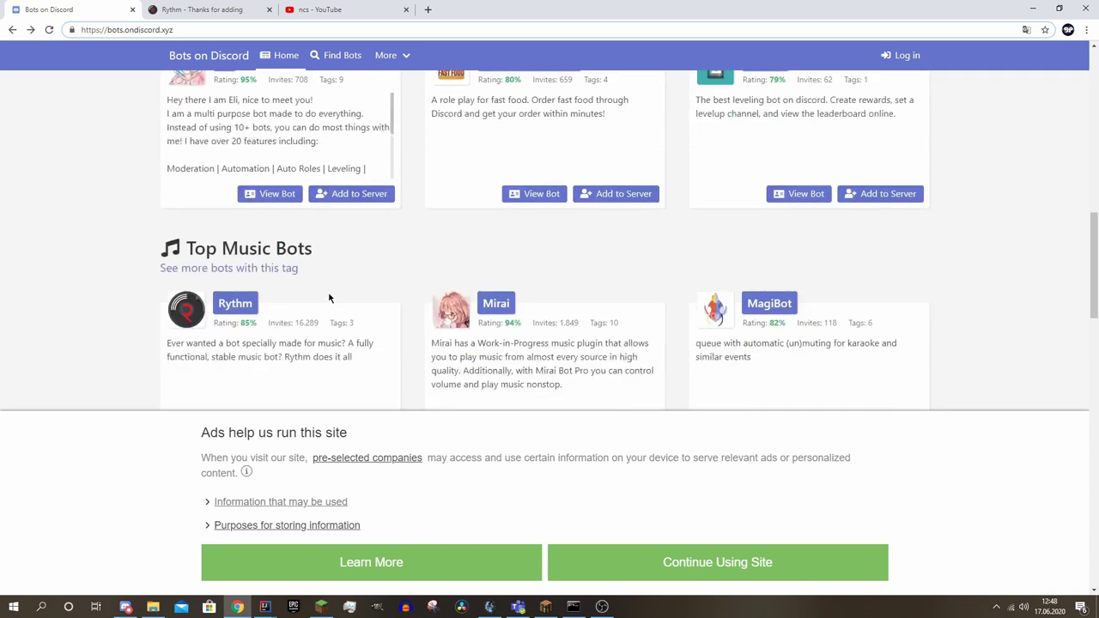
scroll(413, 249, down, 1)
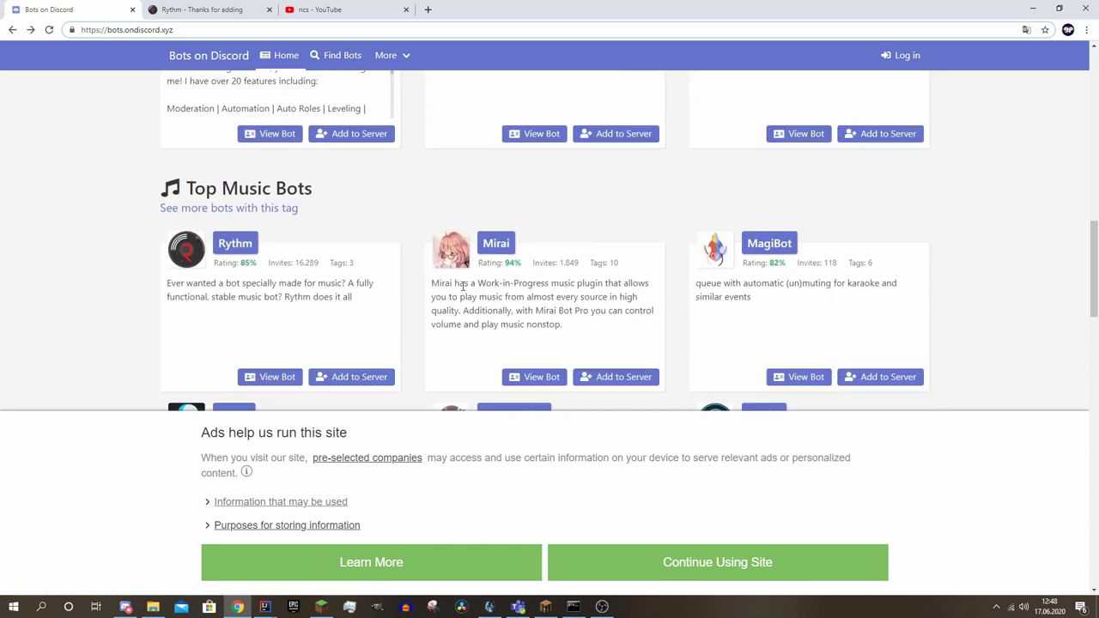
click(187, 178)
scroll(215, 189, up, 12)
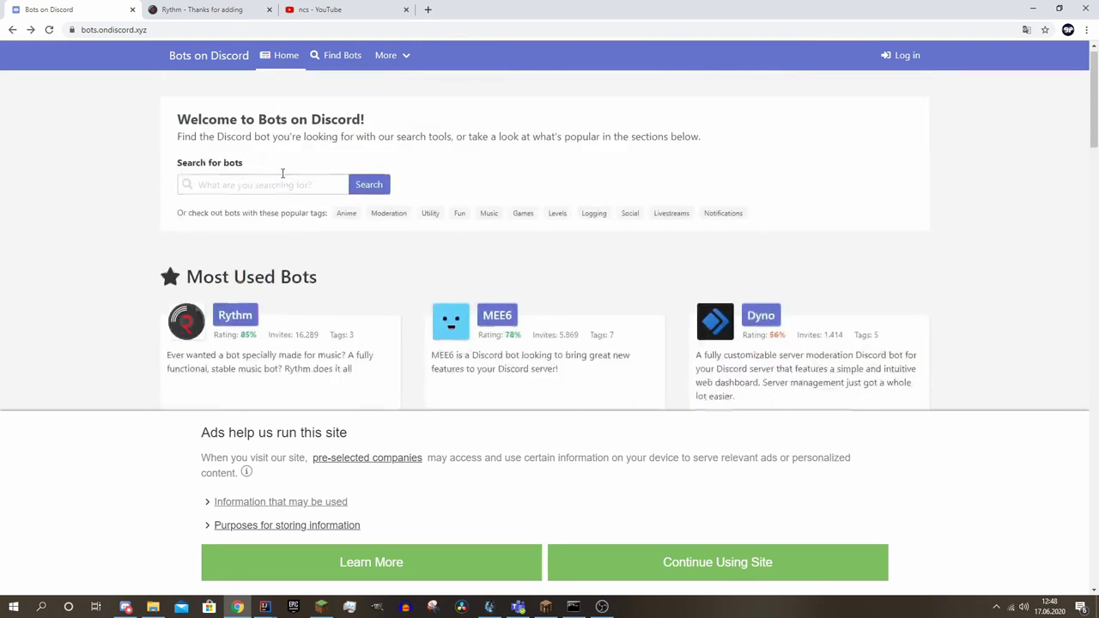
click(242, 203)
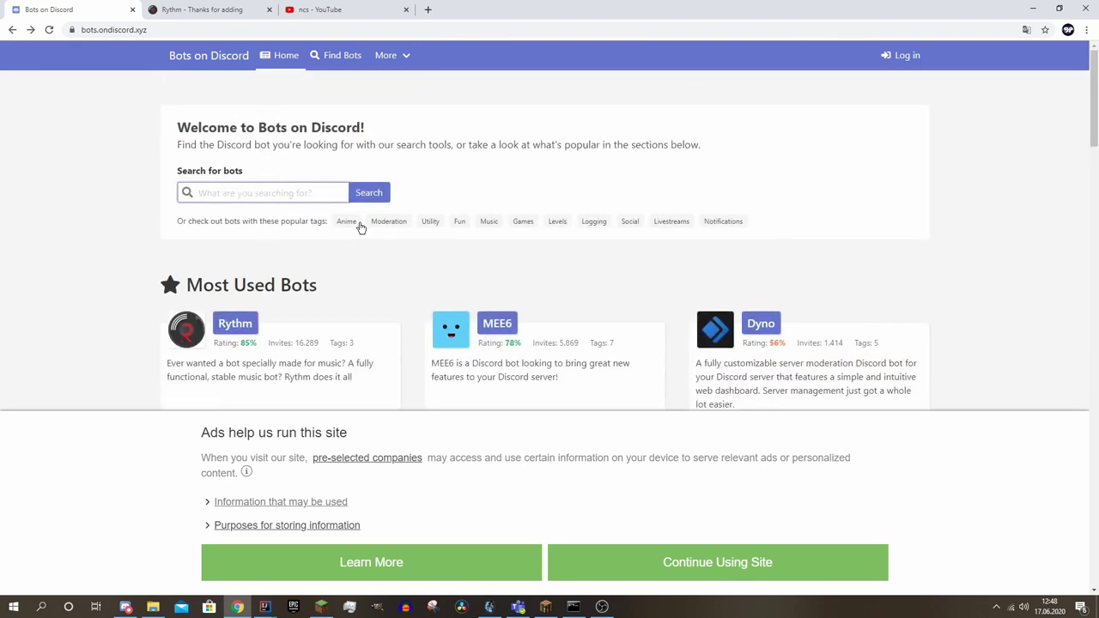
scroll(387, 227, down, 2)
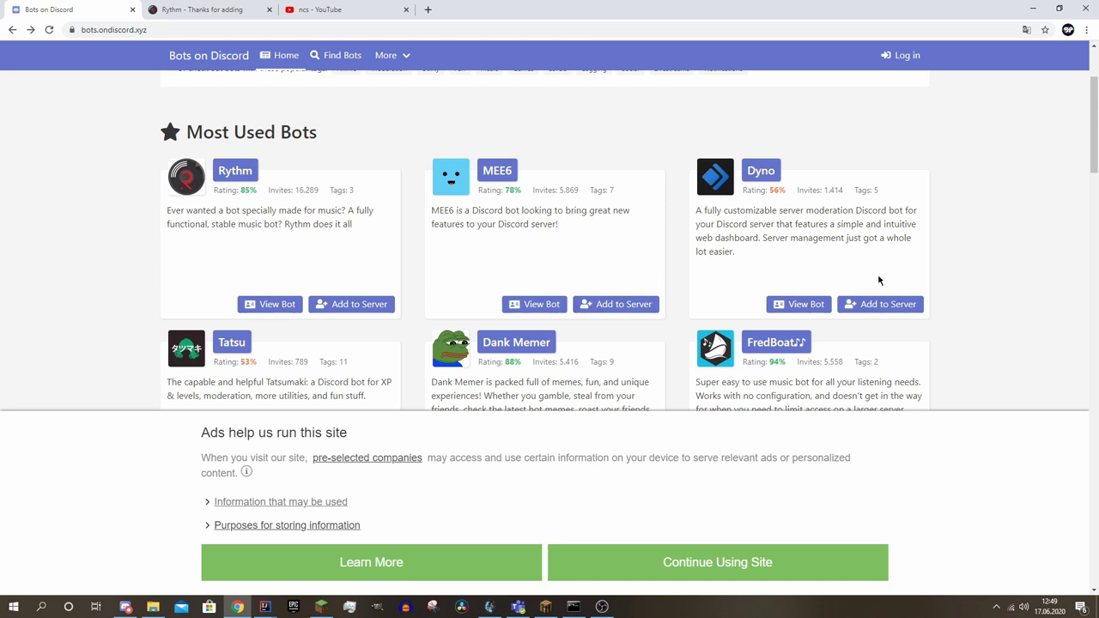
- Start adding Dyno and choose Testserver as its destination server
click(896, 309)
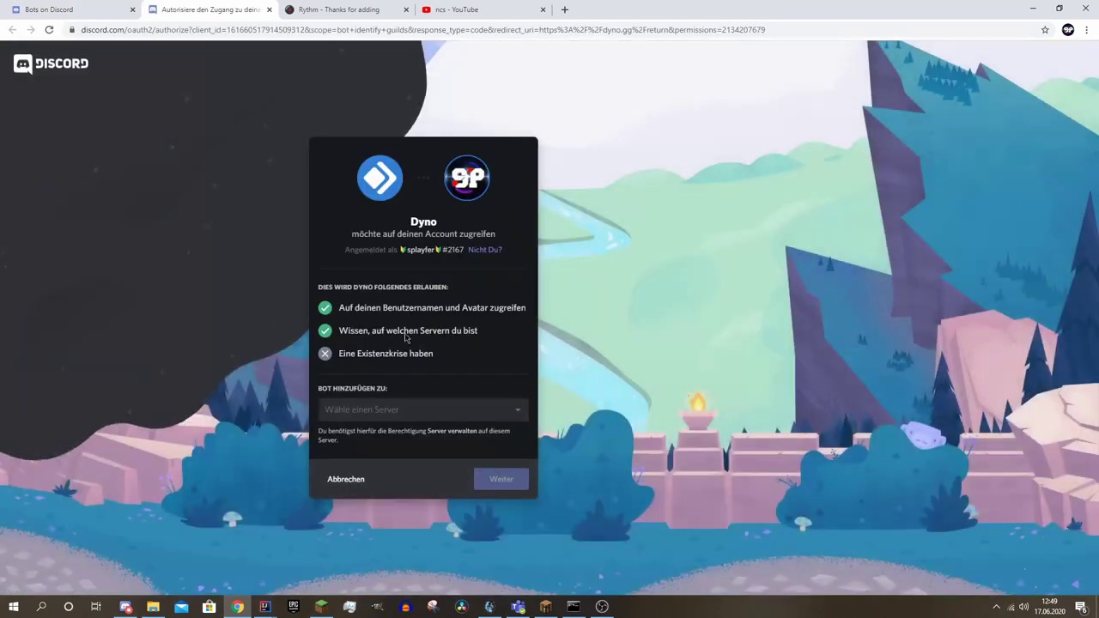
click(417, 411)
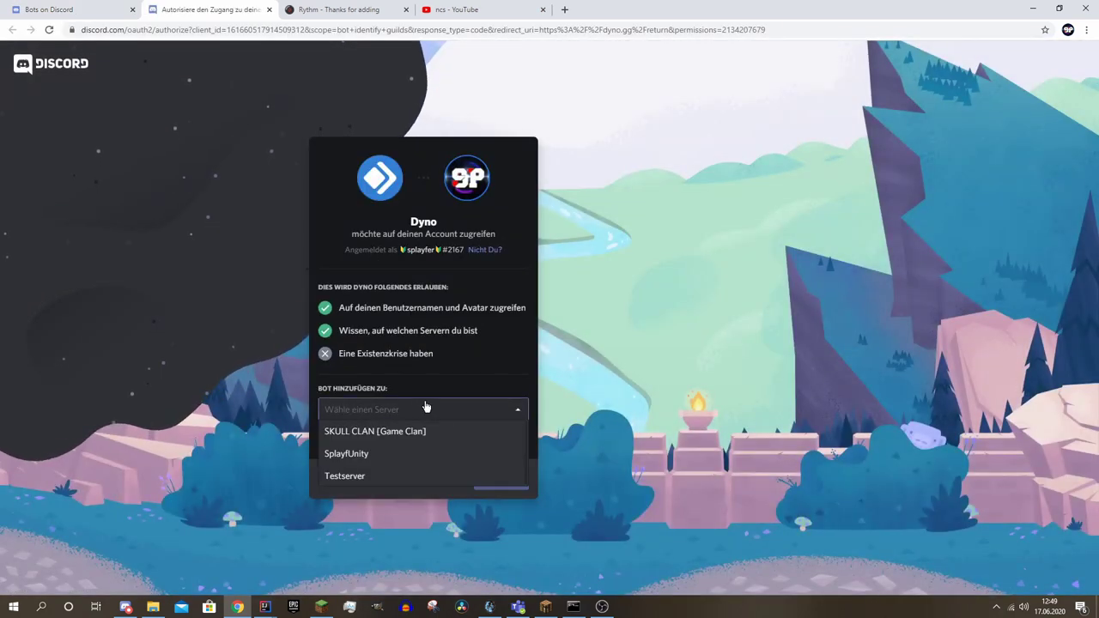
click(394, 475)
click(491, 481)
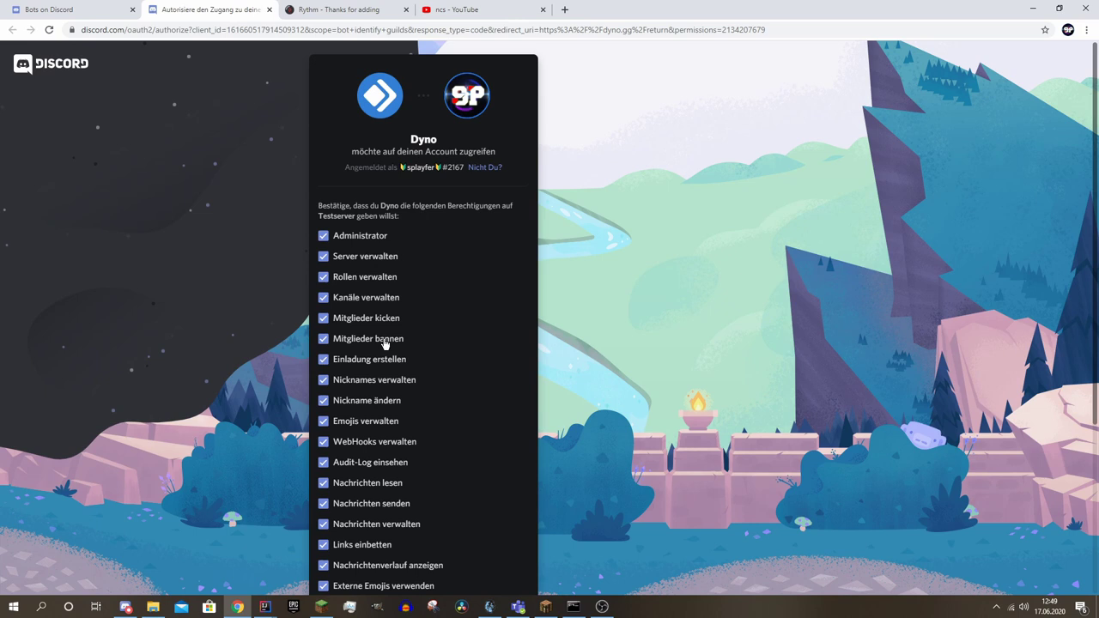
- Review Dyno's permissions, authorize it, pass the reCAPTCHA, and return to Discord
scroll(383, 393, down, 3)
scroll(383, 393, up, 3)
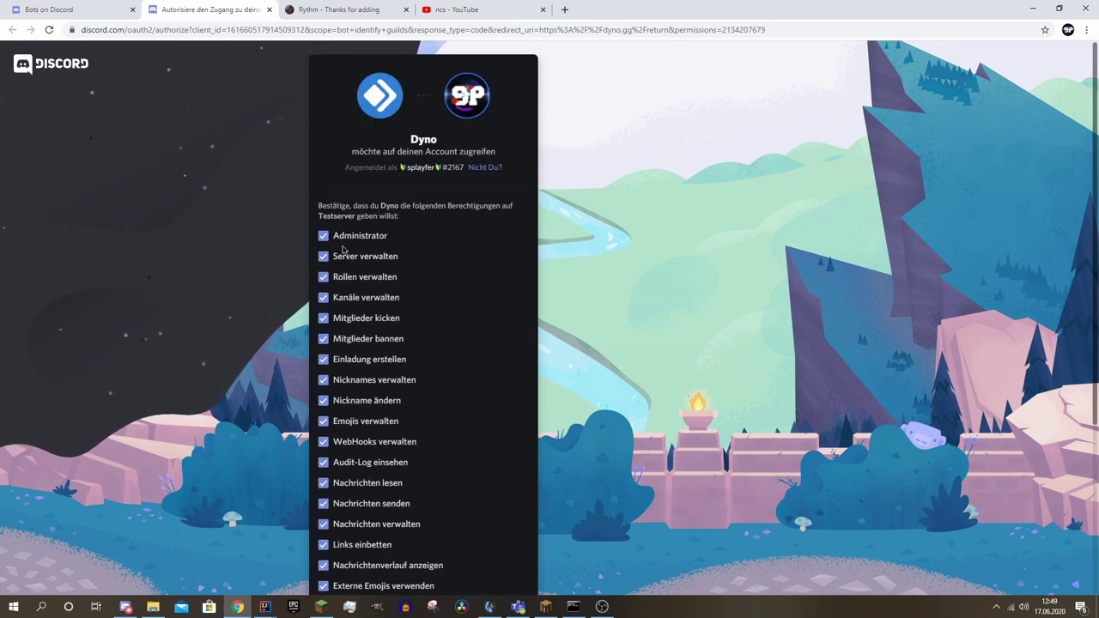
scroll(352, 433, down, 2)
scroll(352, 434, down, 3)
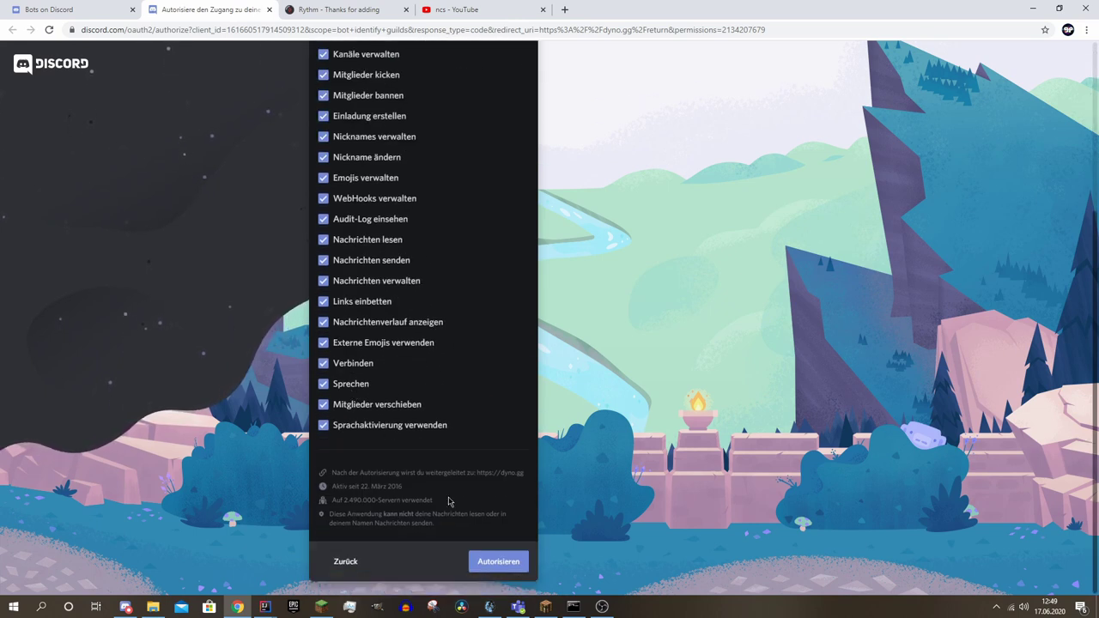
click(498, 563)
click(354, 393)
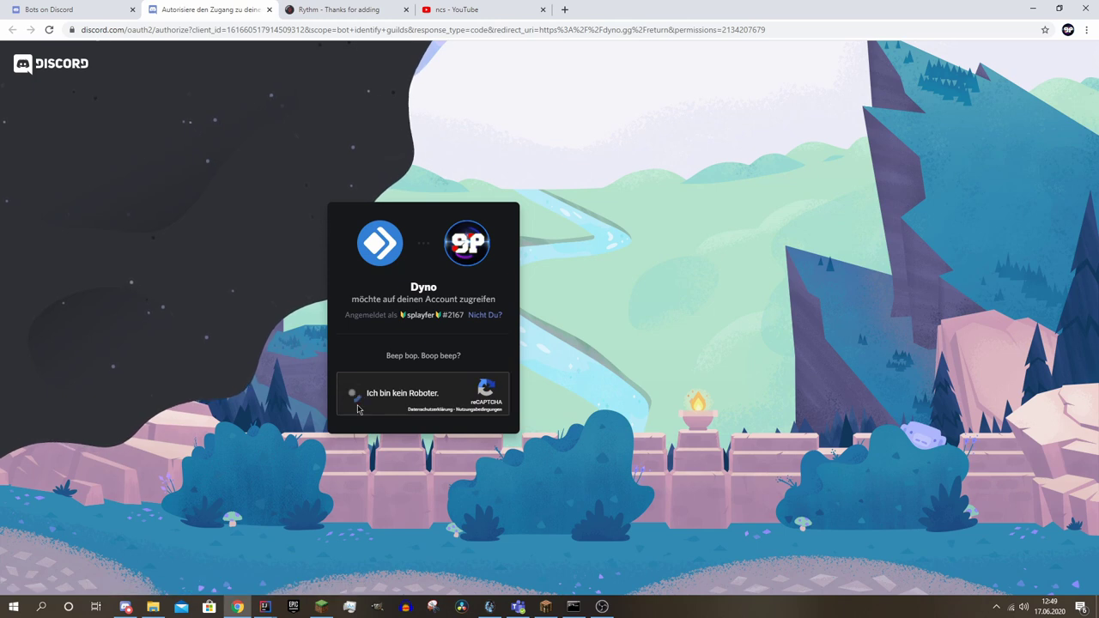
click(125, 607)
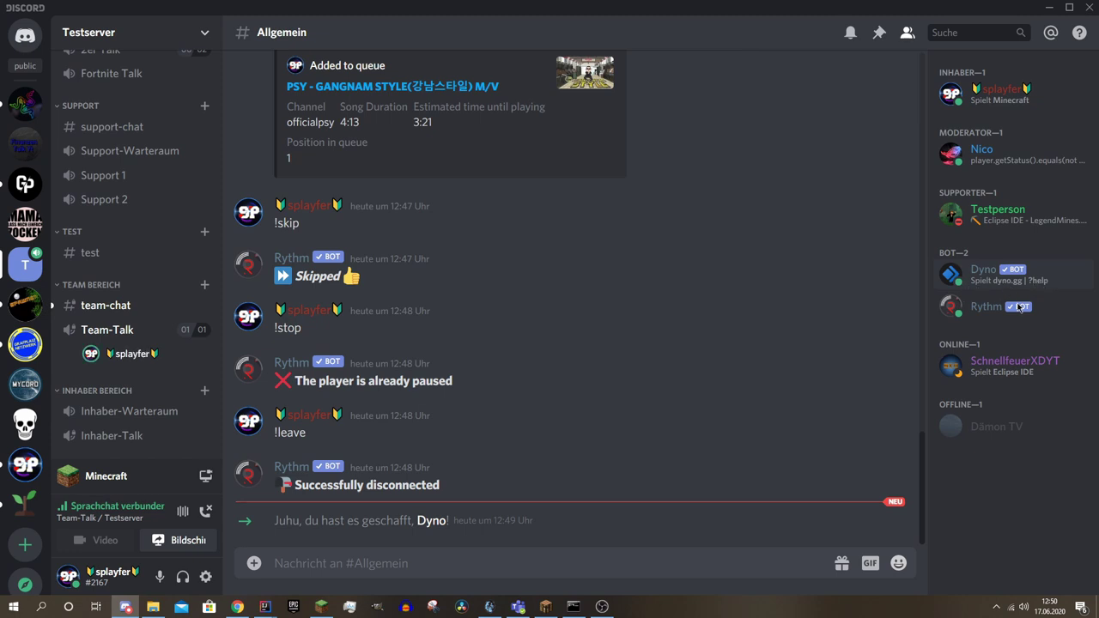
- Send ?help in #Allgemein and read Dyno's DM reply showing its ? prefix
text(?help)
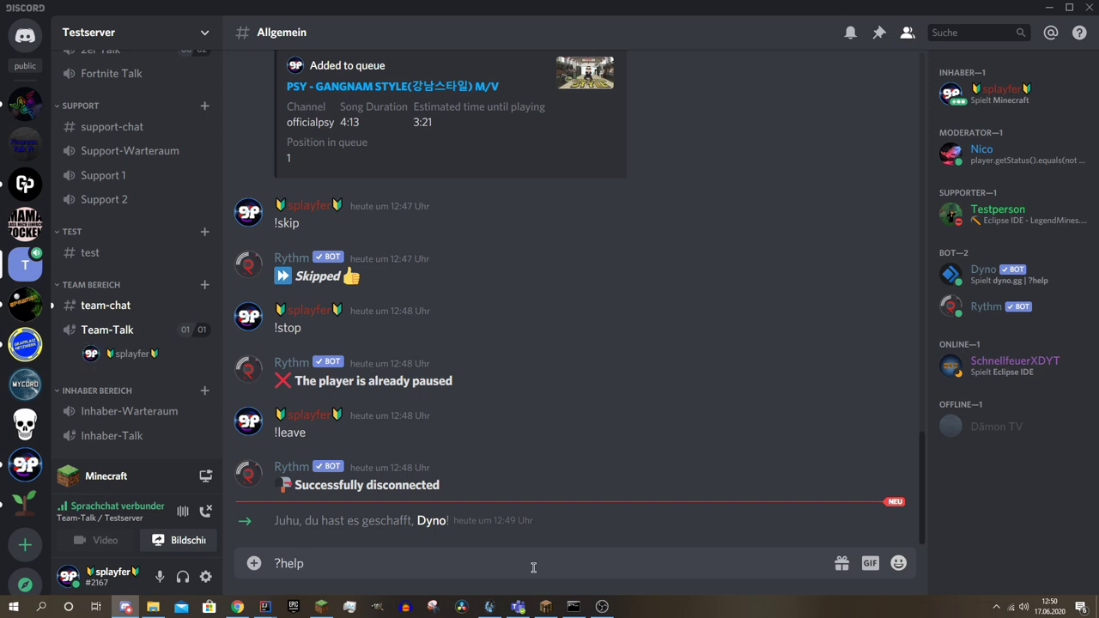
key(Return)
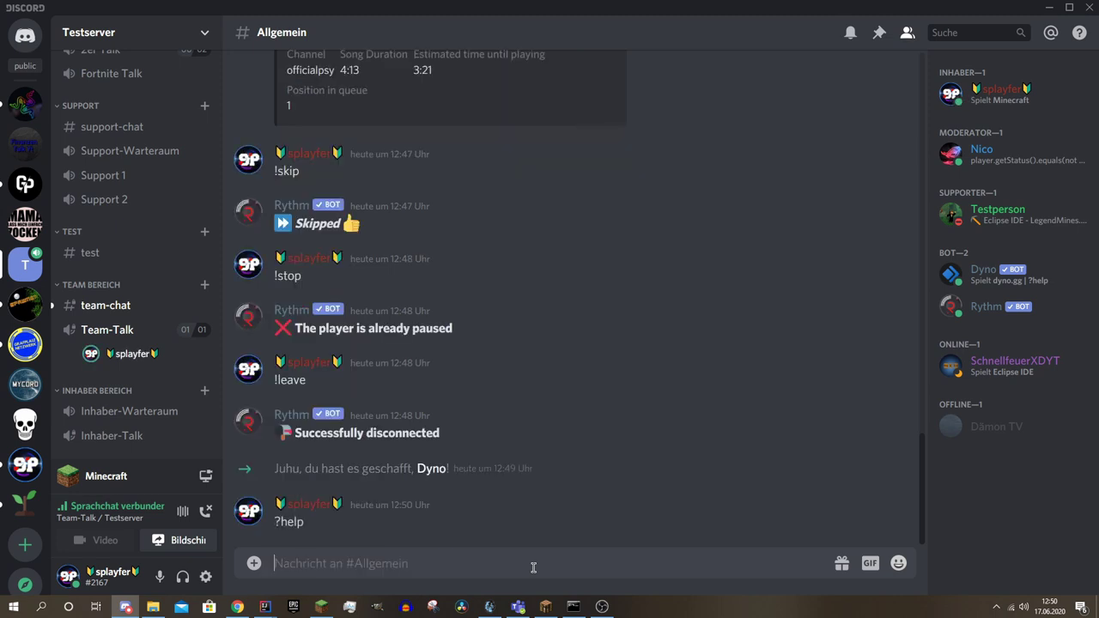
click(25, 97)
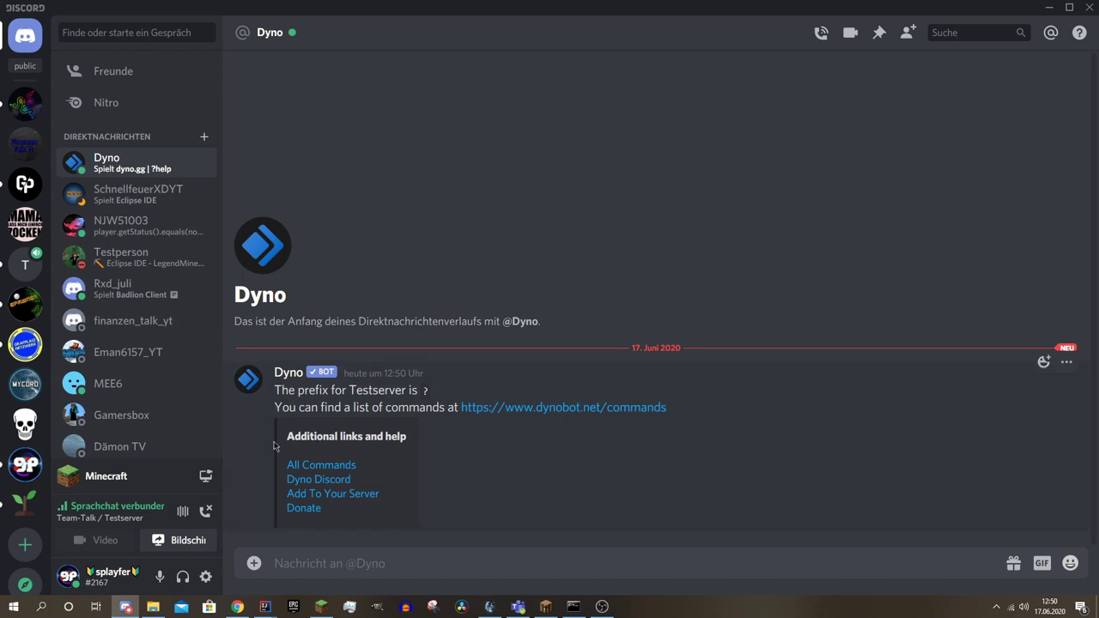
- Open Dyno's dynobot.net/commands page, review the Roles commands, then return to Discord
click(554, 408)
click(604, 351)
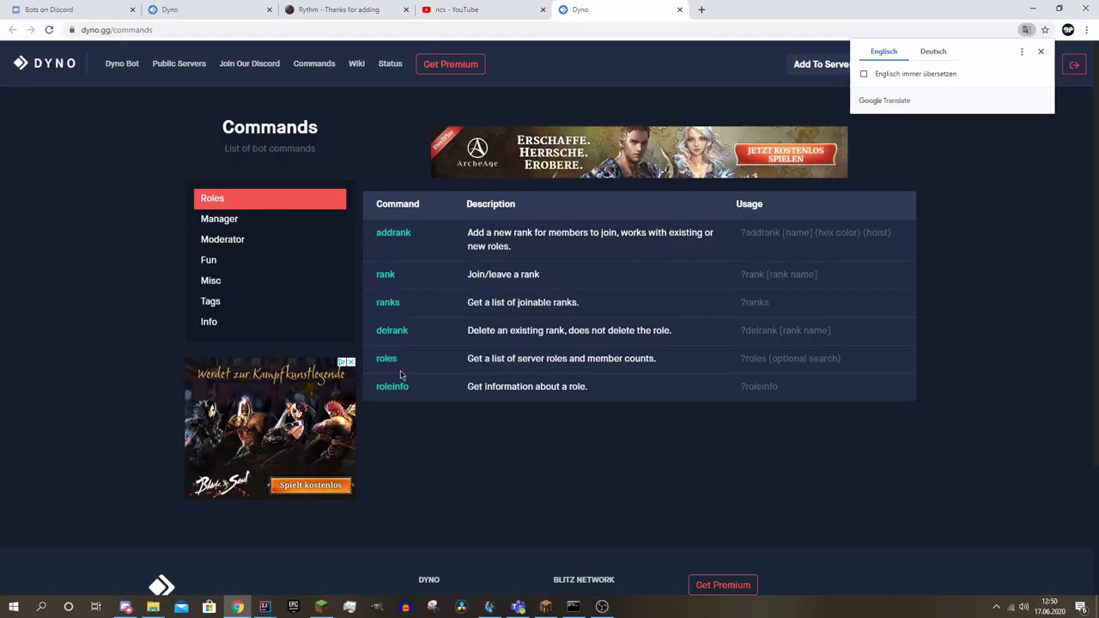
double_click(395, 302)
click(783, 371)
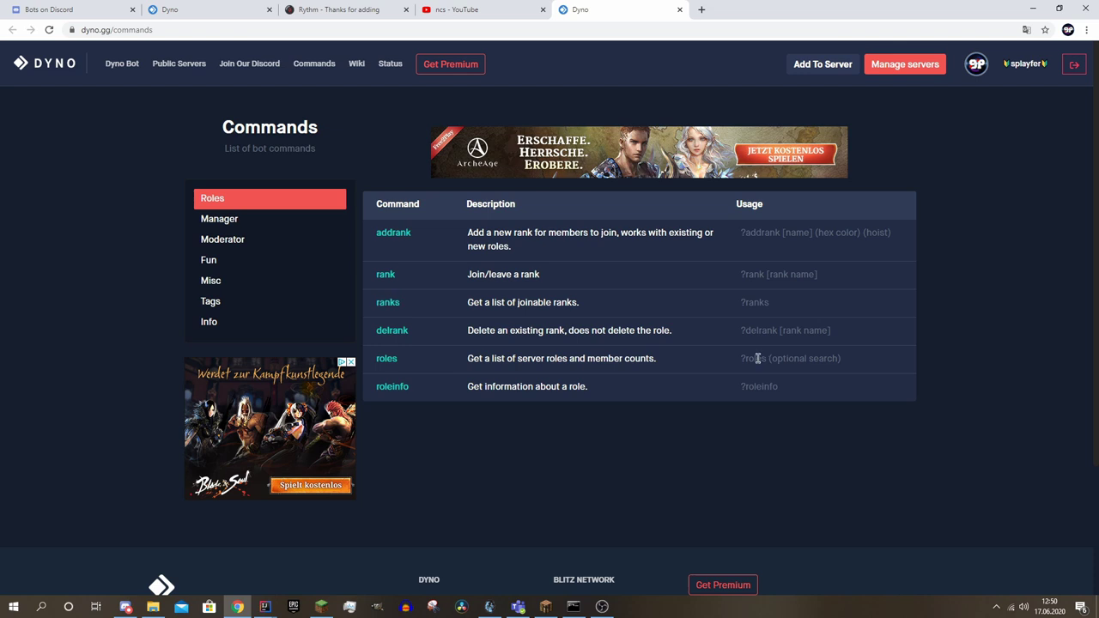
drag(757, 358, 850, 364)
click(818, 357)
key(alt+Tab)
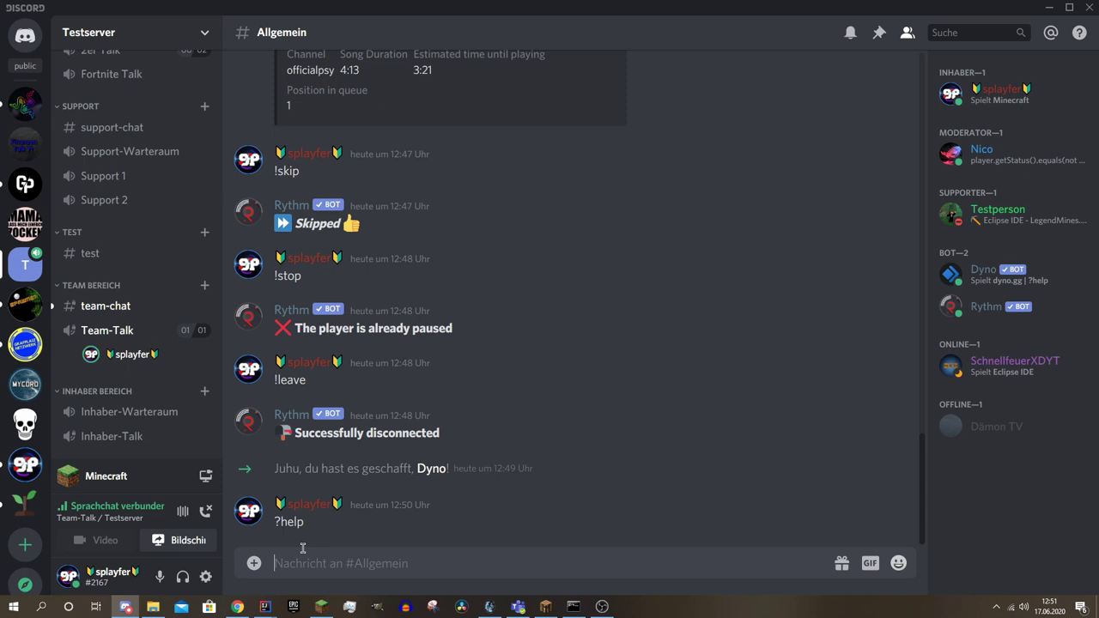
- Send ?roleinfo and check Dyno's usage reply for the command
text(?roleinfo)
key(Return)
drag(329, 465, 418, 470)
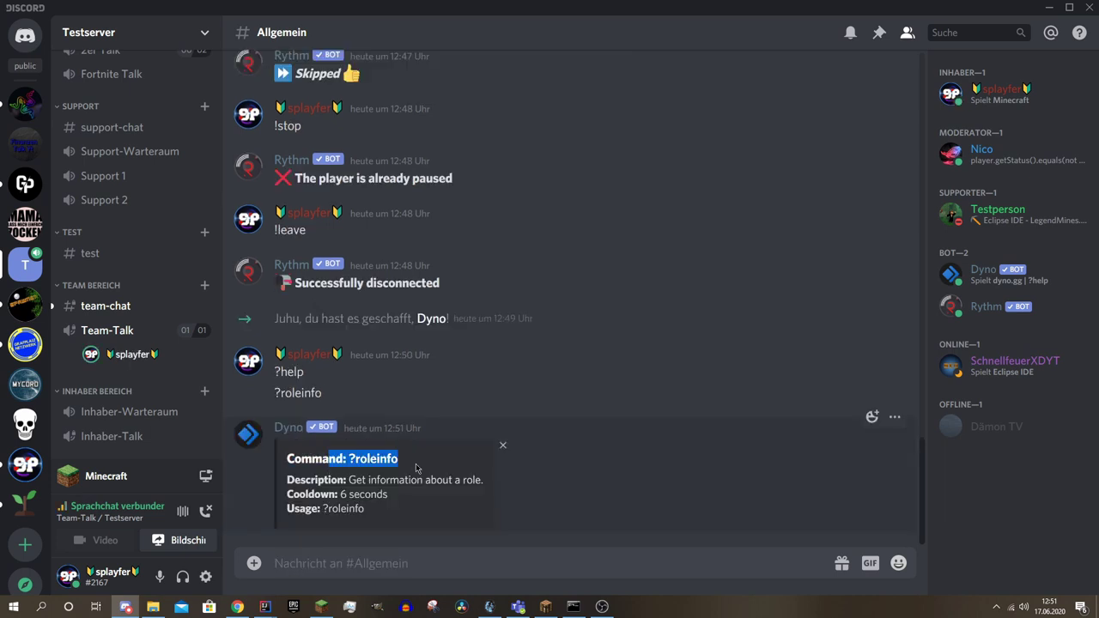
click(382, 459)
drag(335, 458, 433, 463)
click(370, 474)
click(329, 556)
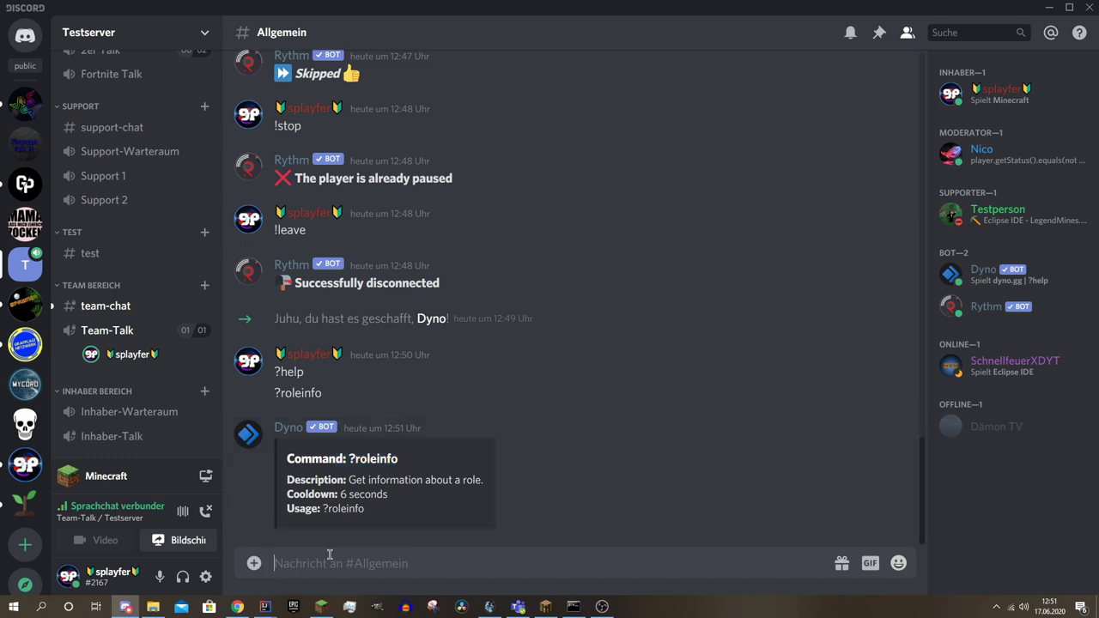
- Look up the Abonnent role's details with ?roleinfo abonnent
text(?)
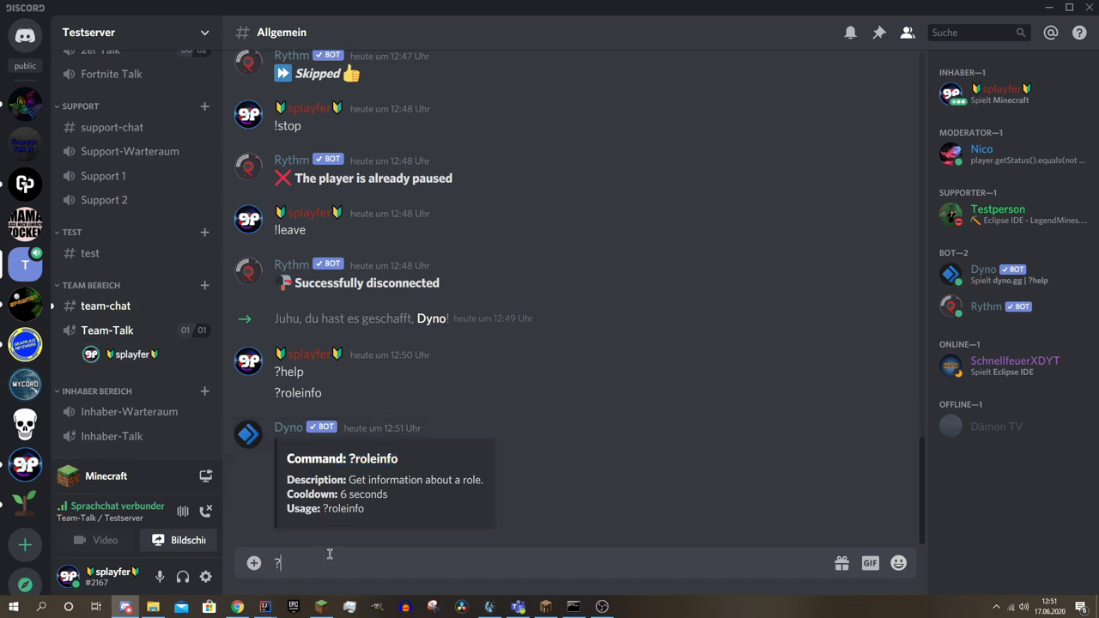
text(role)
text(info abo)
text(nnent)
key(Return)
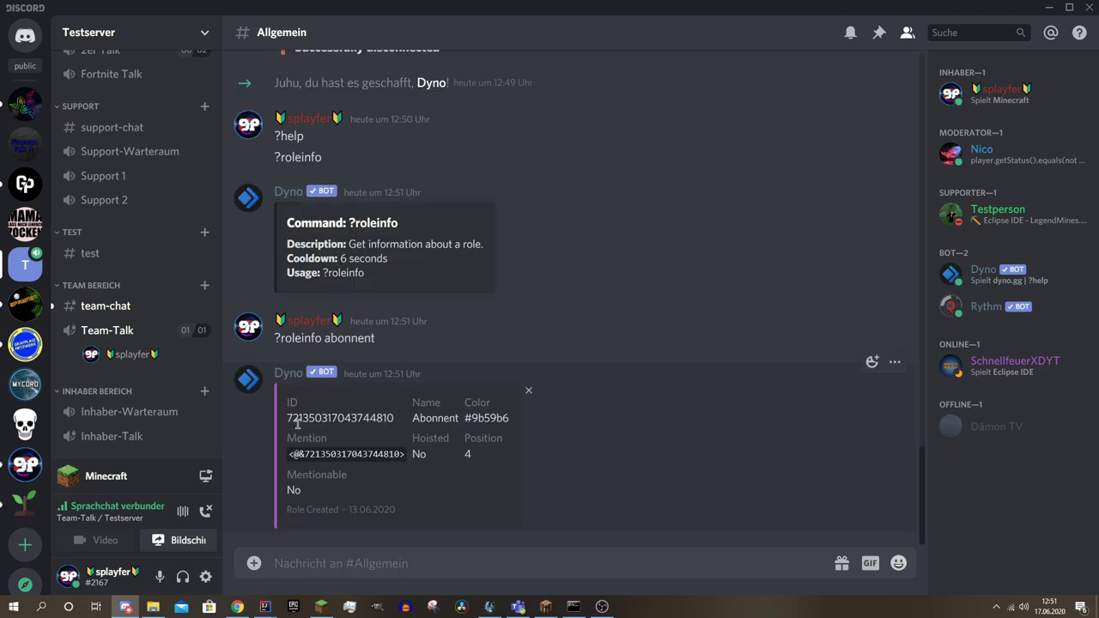
drag(299, 418, 463, 478)
click(436, 435)
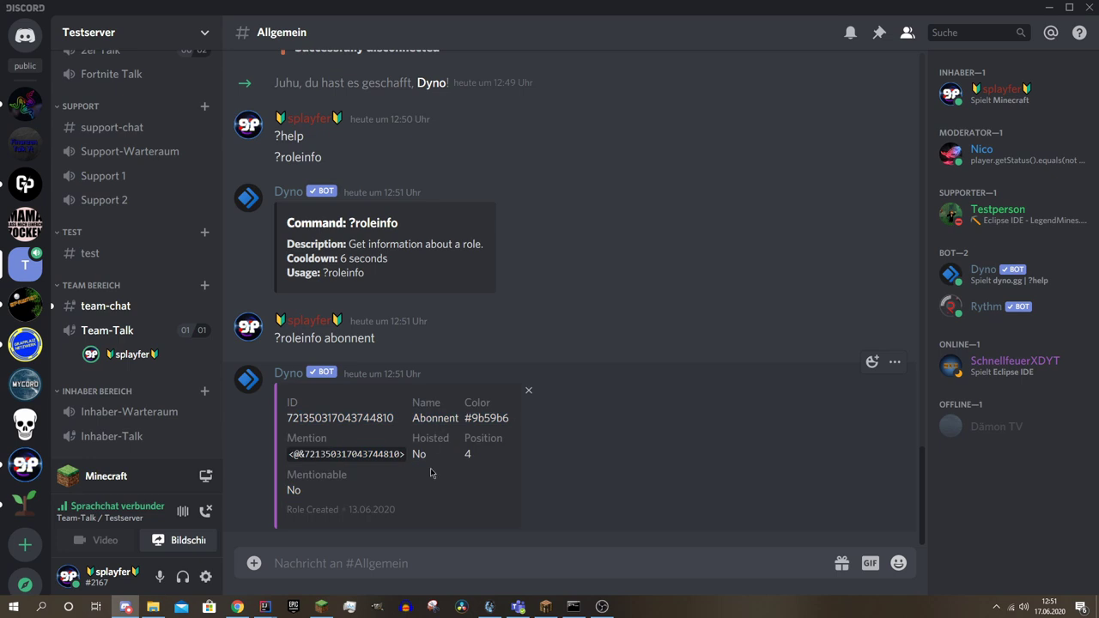
double_click(434, 418)
click(435, 418)
- Give the Inhaber and Moderator roles moderator rights with ?addmod
text(dmod )
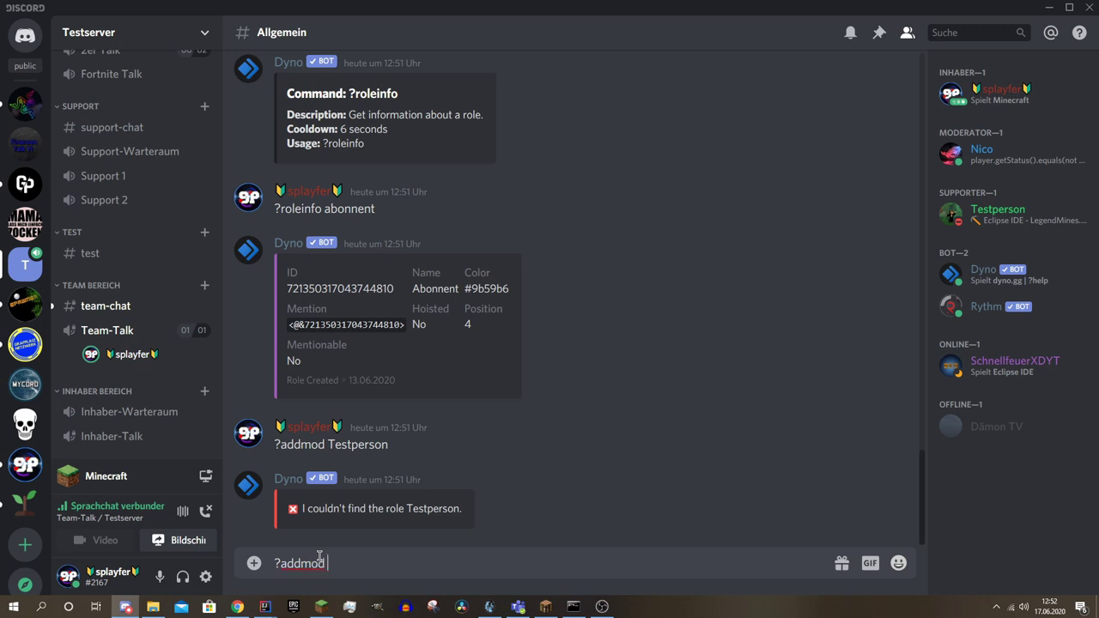
text(Inhaber)
key(Return)
drag(383, 500, 525, 508)
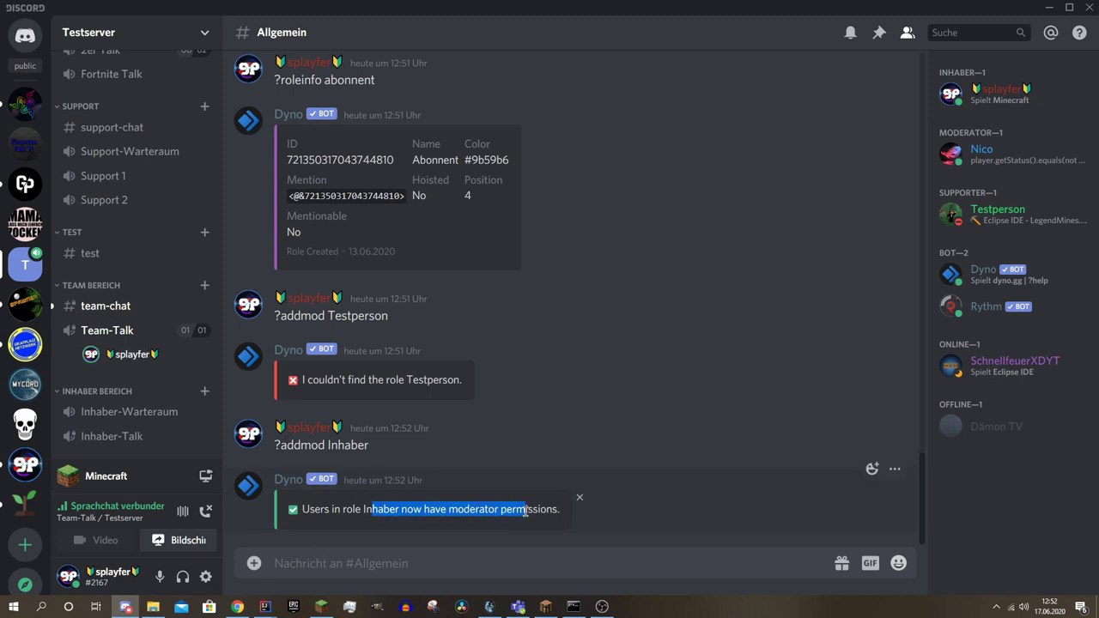
click(505, 506)
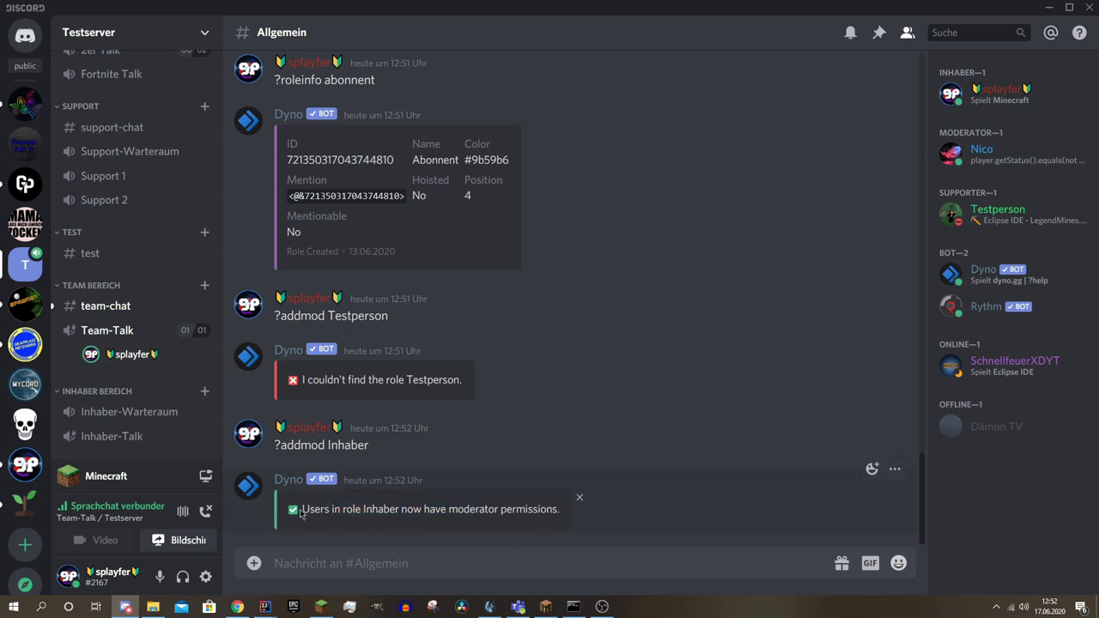
text(?)
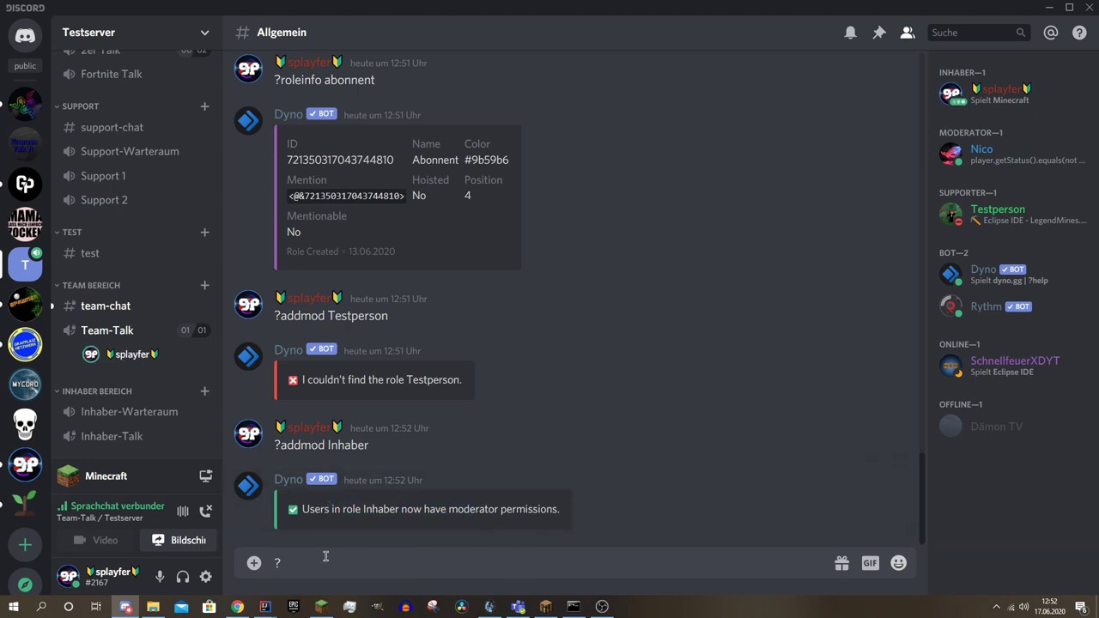
text(addmod)
text( Moderator)
key(Return)
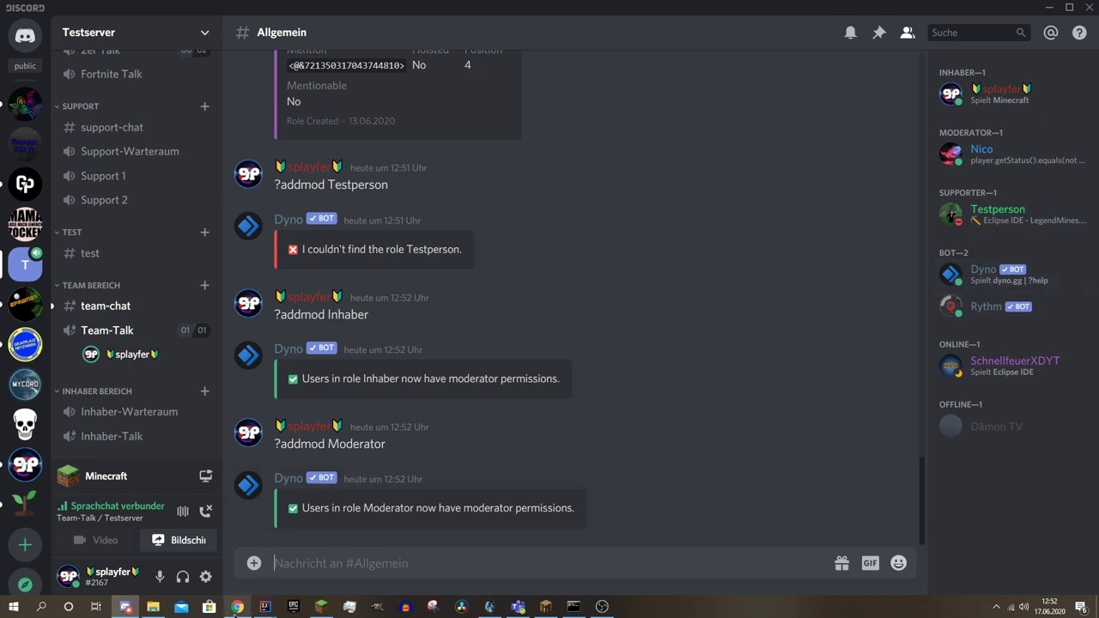
- Search Bots on Discord for 'covid' to find the COVID Bot
click(237, 607)
click(74, 10)
scroll(336, 375, down, 1)
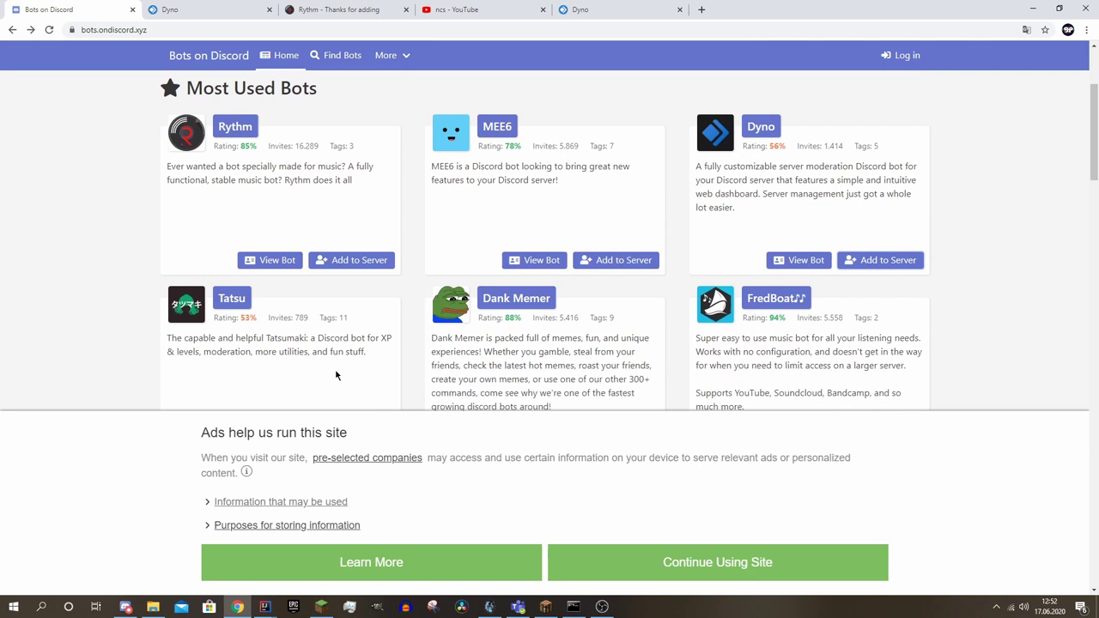
scroll(336, 376, down, 2)
scroll(353, 189, up, 1)
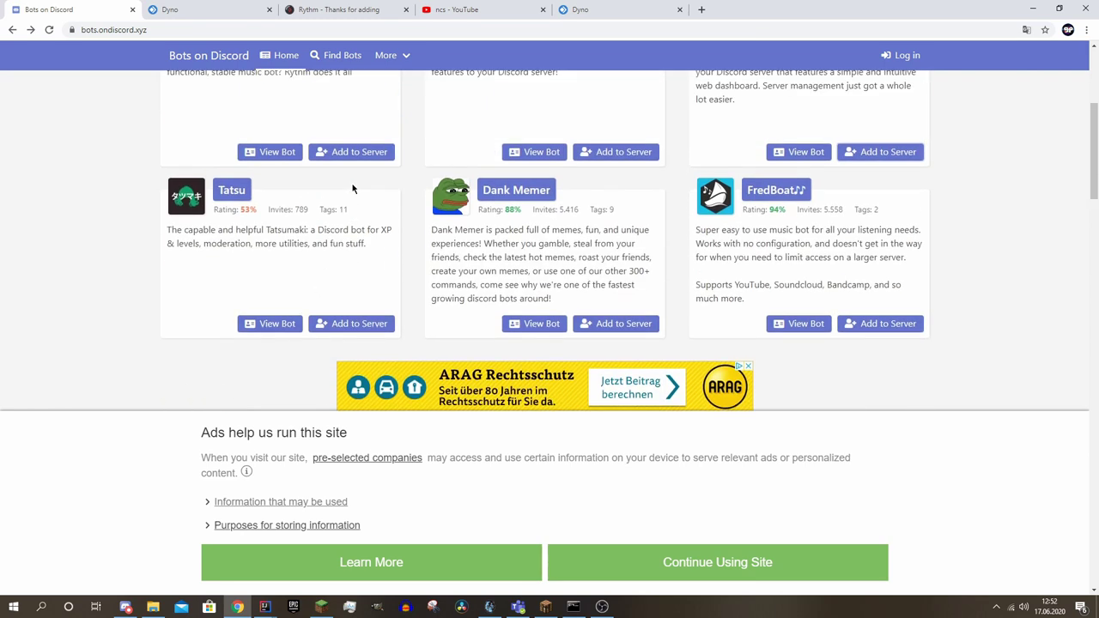
scroll(585, 230, up, 1)
scroll(351, 317, down, 5)
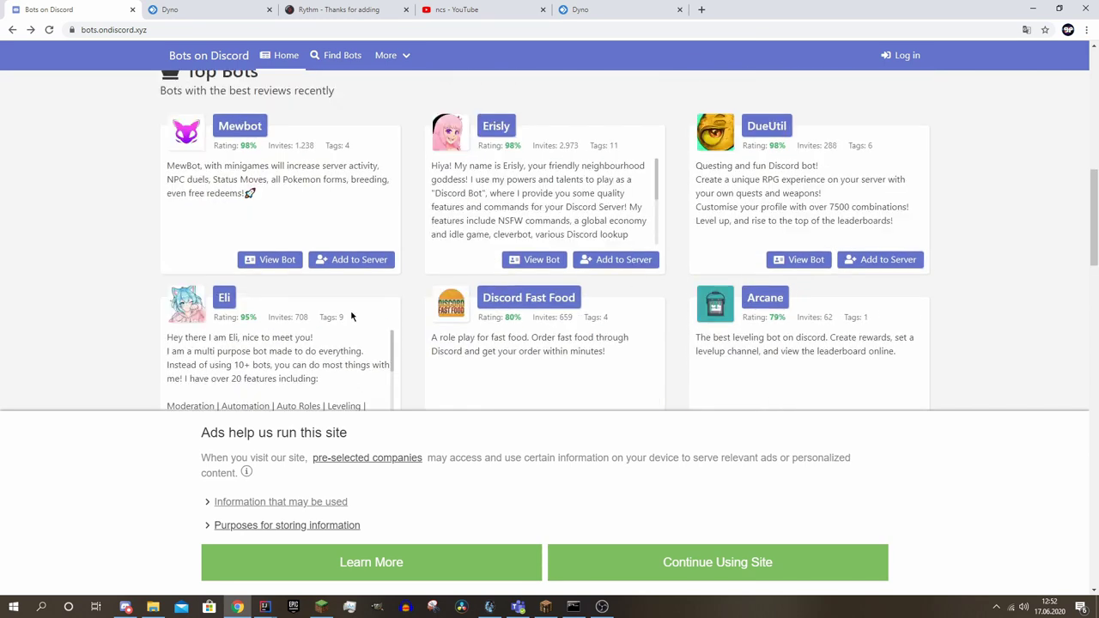
scroll(532, 297, down, 10)
scroll(565, 297, up, 7)
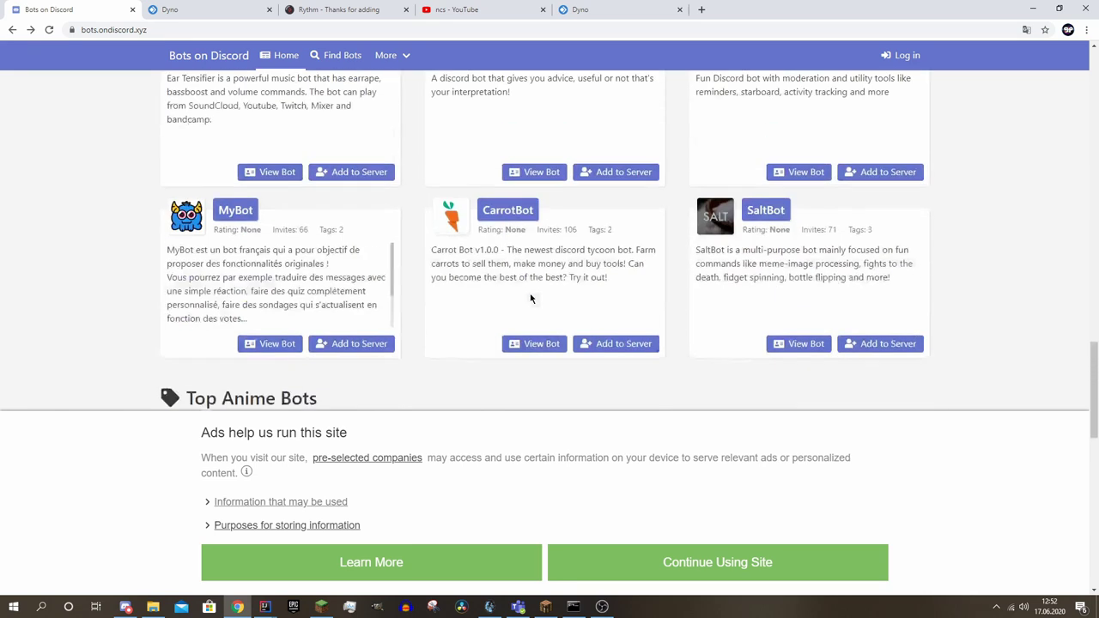
scroll(502, 270, up, 10)
click(236, 191)
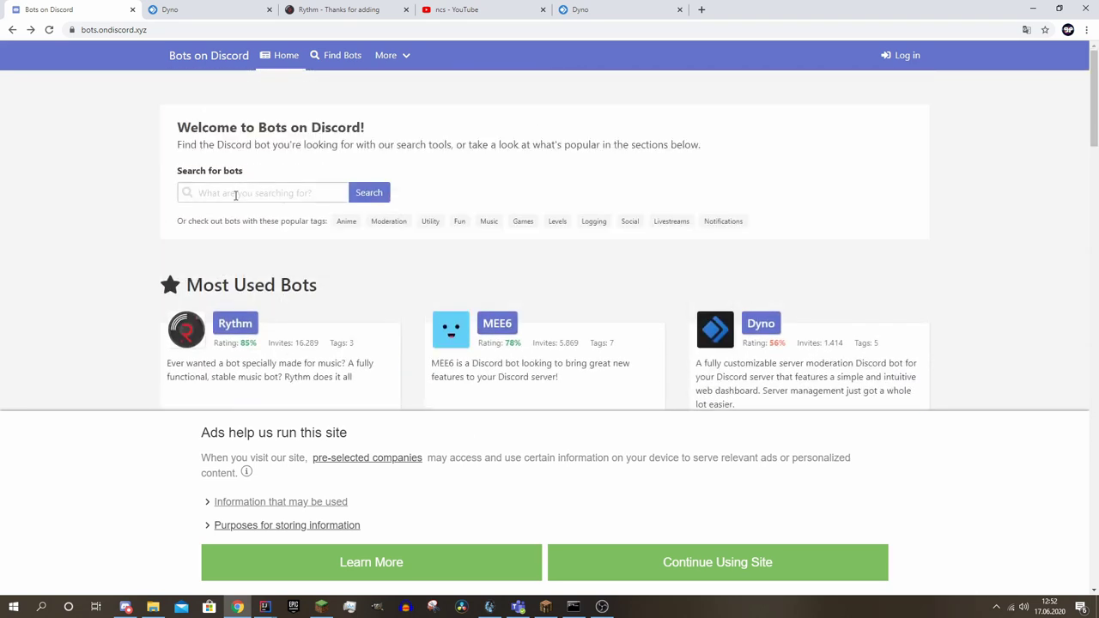
text(cod)
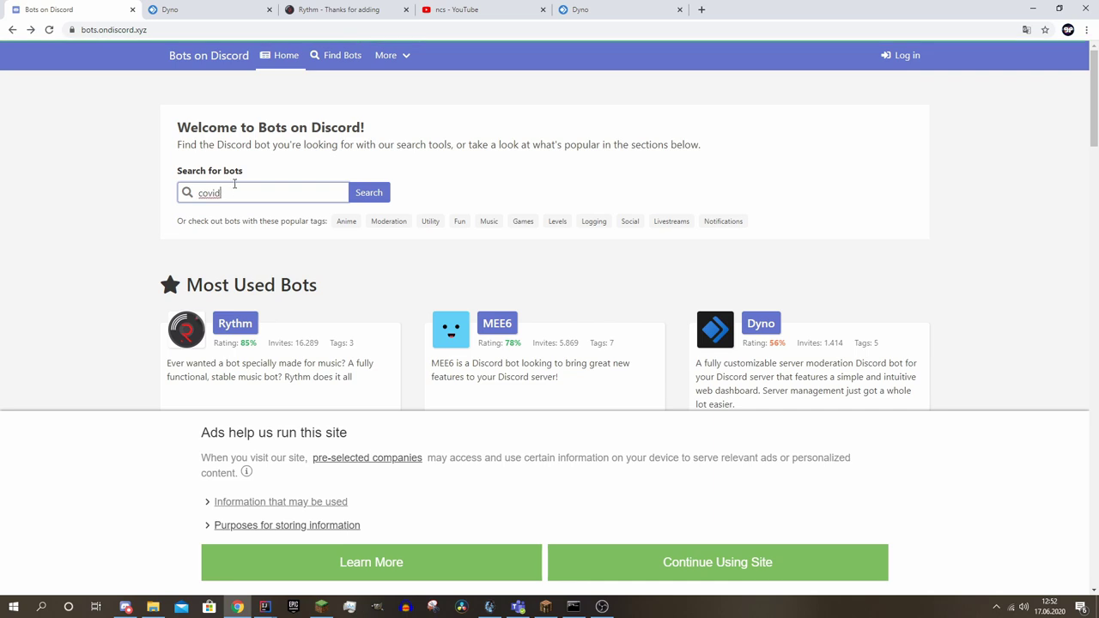
key(Return)
scroll(235, 187, down, 5)
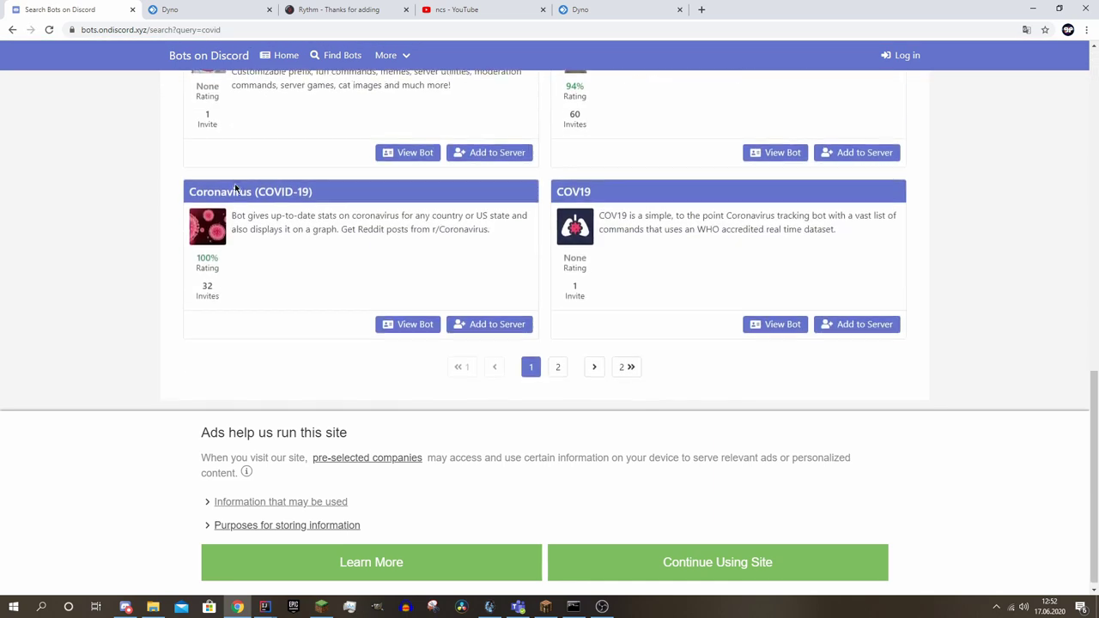
scroll(235, 187, up, 3)
scroll(234, 184, up, 2)
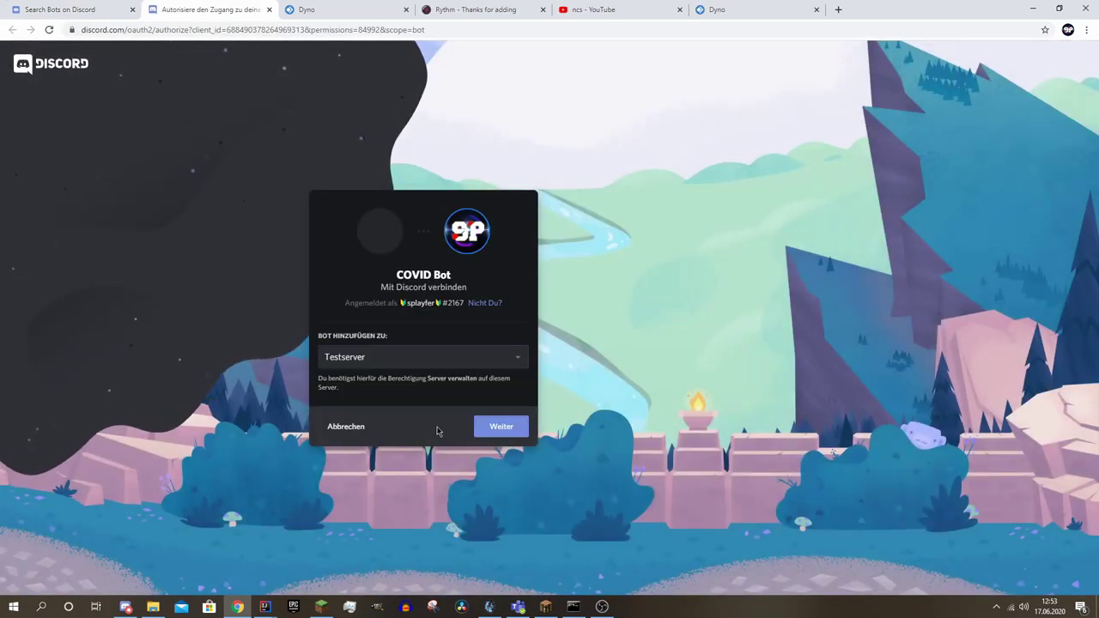
- Authorize adding COVID Bot to Testserver and tick the reCAPTCHA check
click(492, 429)
click(515, 492)
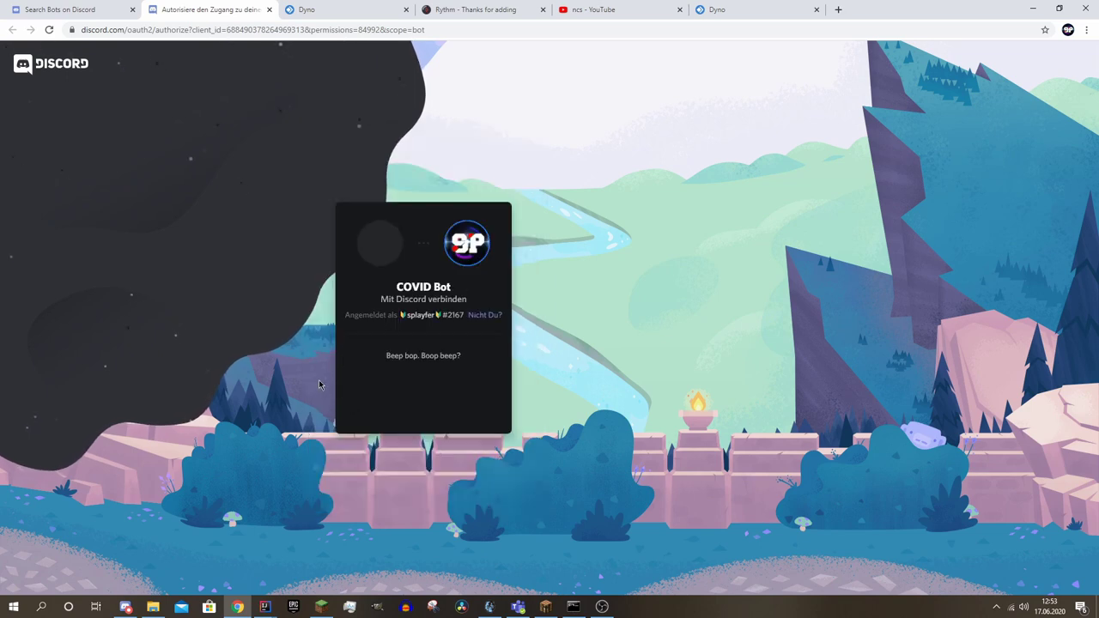
click(354, 402)
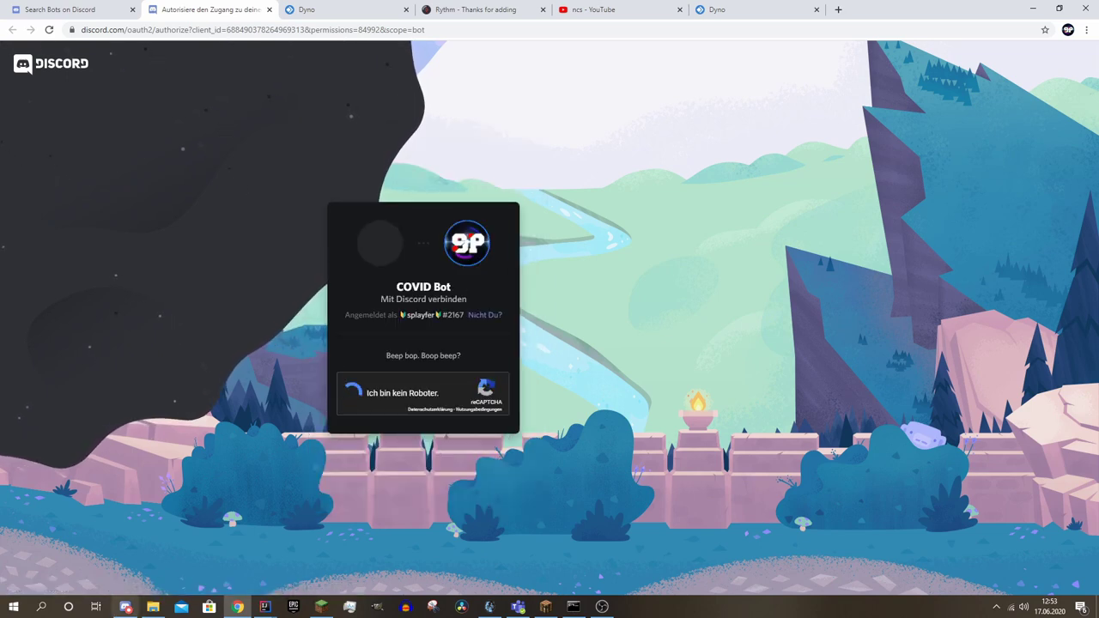
- View COVID Bot's member profile and role list without assigning any role
click(125, 607)
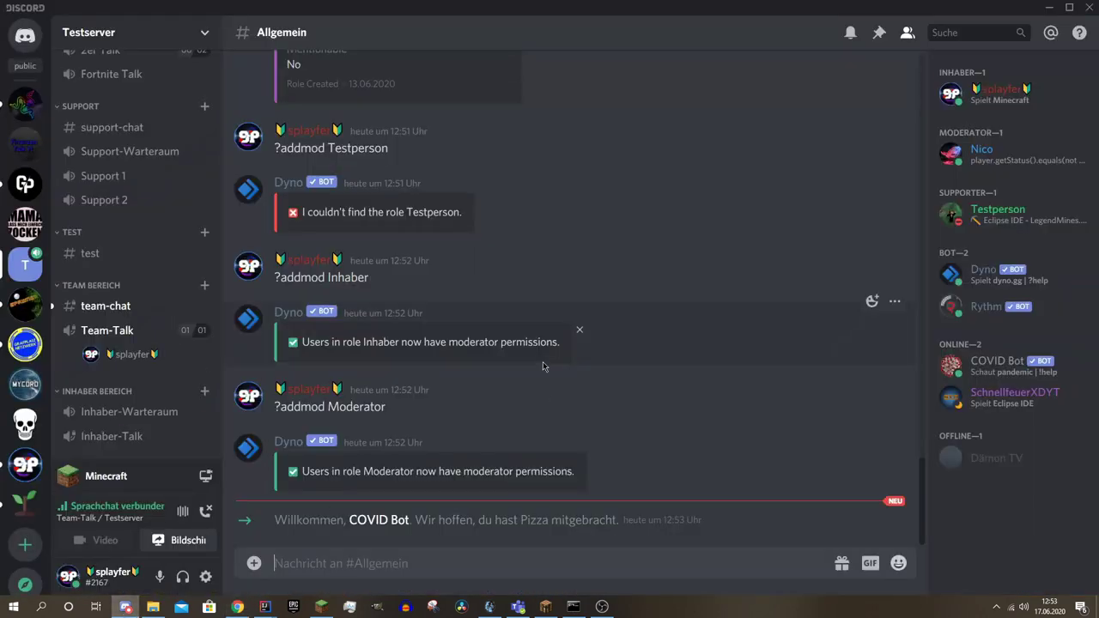
click(996, 367)
click(820, 441)
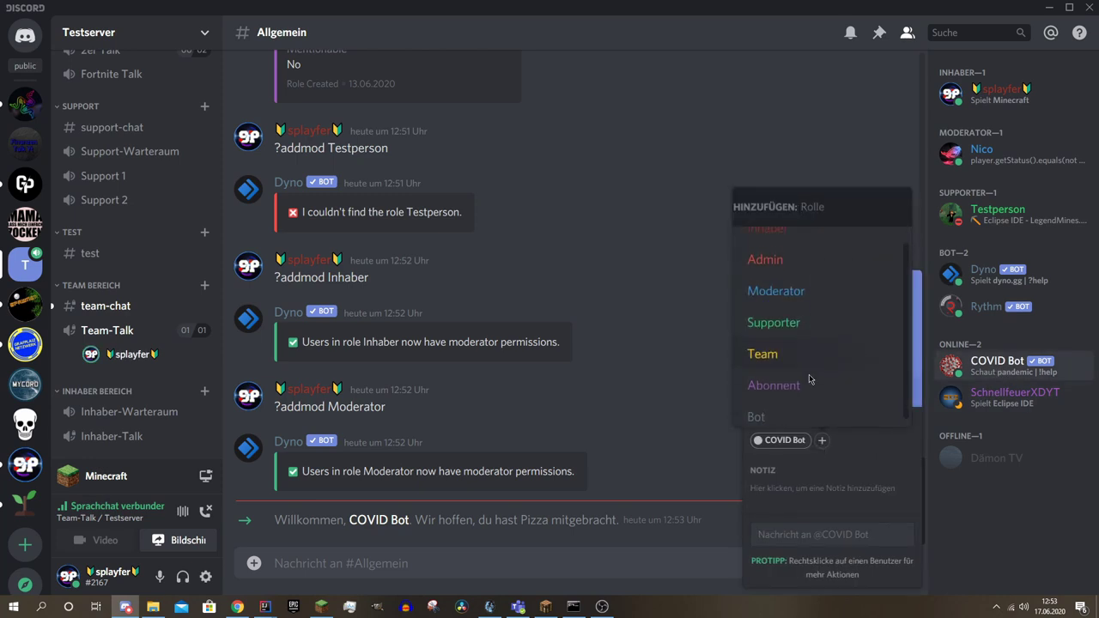
scroll(802, 403, down, 1)
key(Escape)
key(Escape)
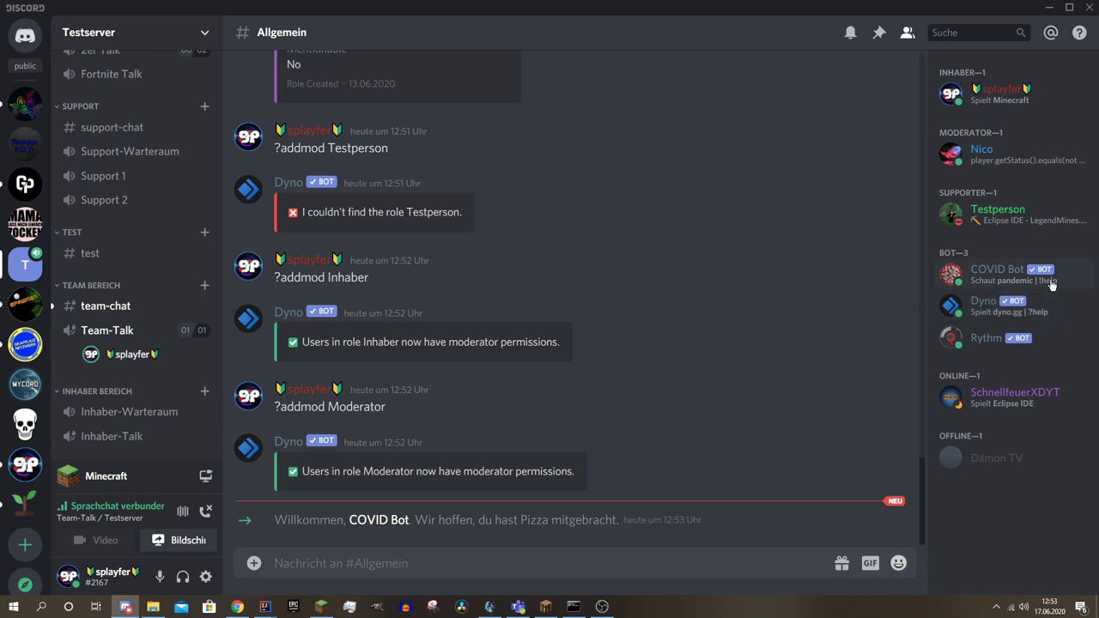
- Send !help, then enter !country Germany to request Germany's coronavirus statistics
text(!help)
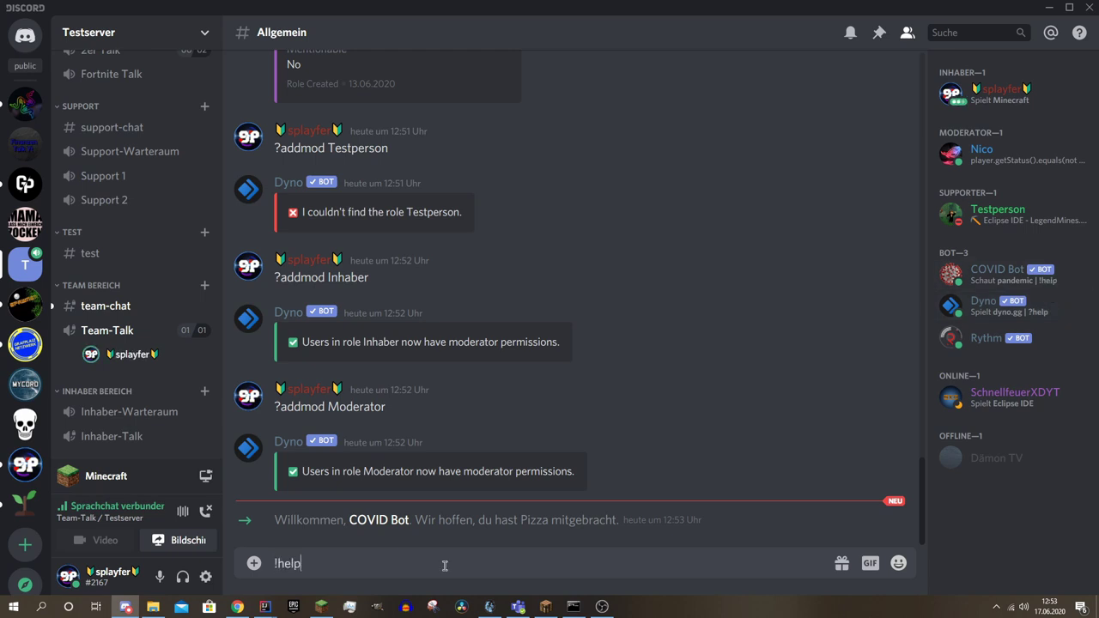
key(Return)
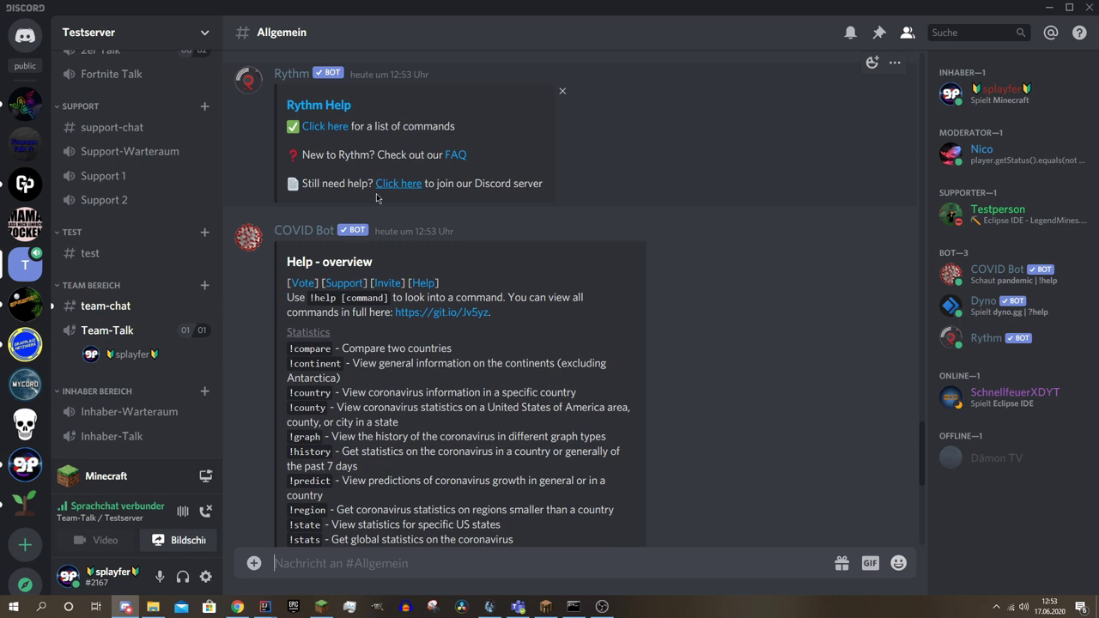
scroll(442, 382, down, 4)
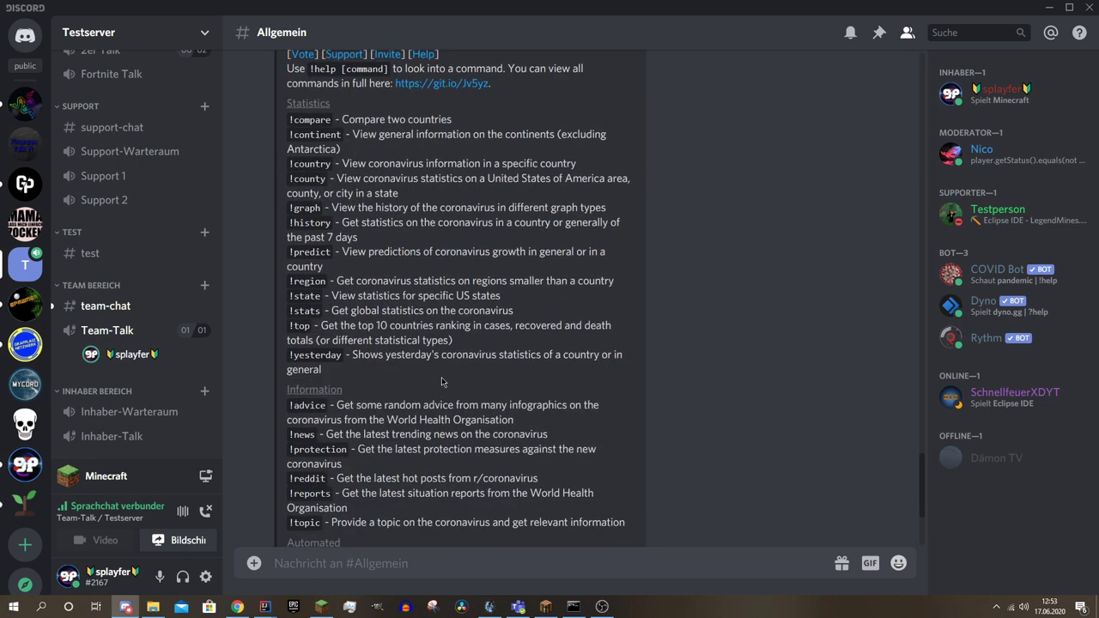
double_click(302, 179)
scroll(303, 180, down, 3)
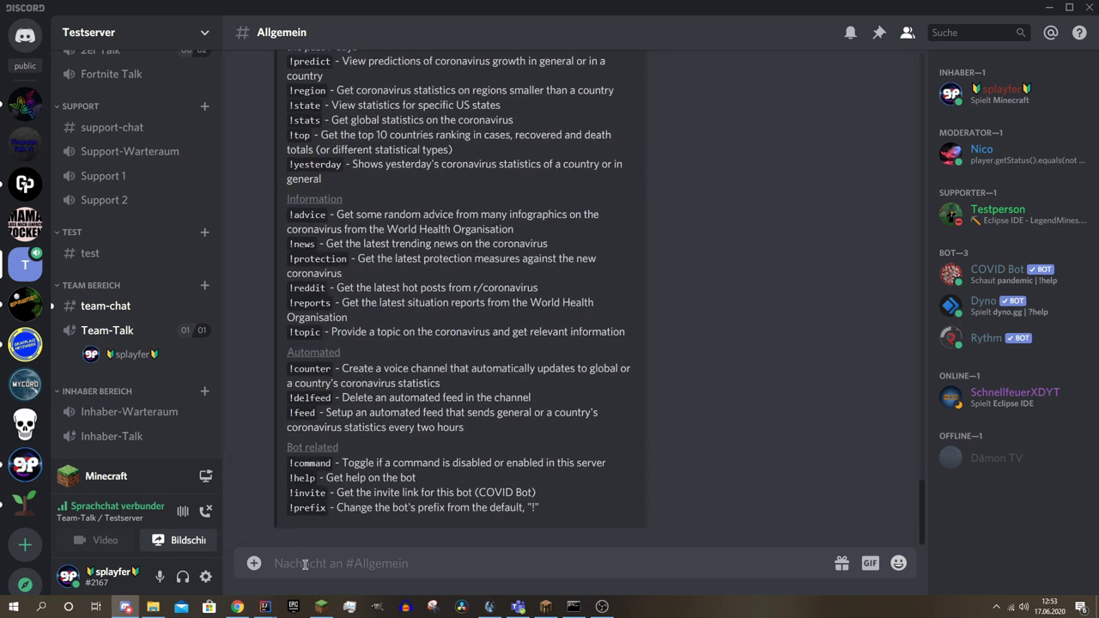
text(!count)
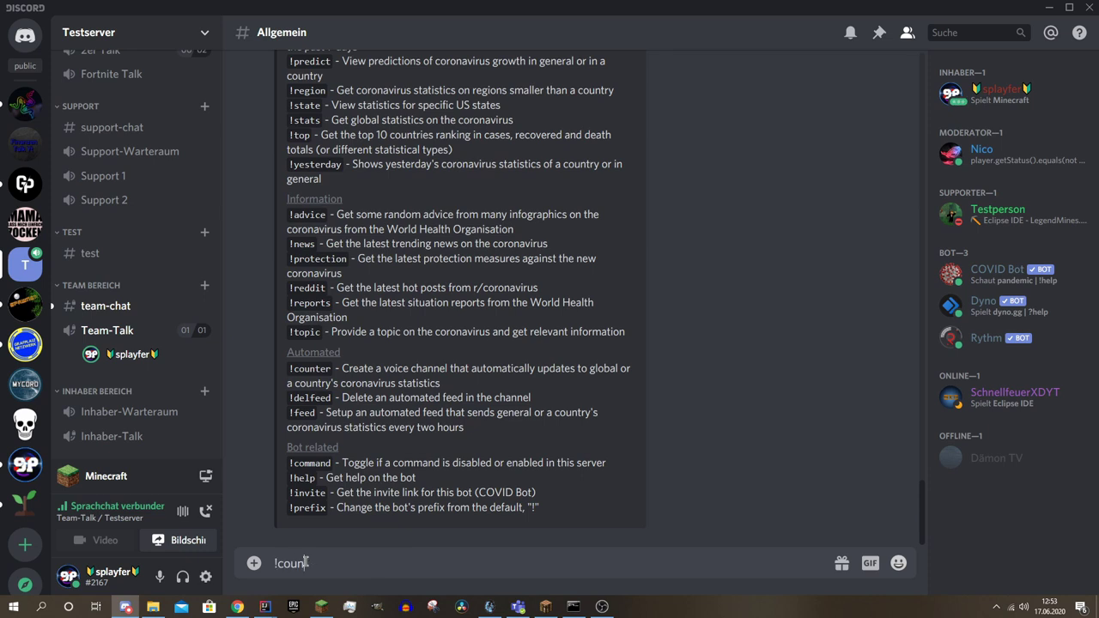
text(ry Germsa)
key(BackSpace)
key(BackSpace)
text(any)
key(Return)
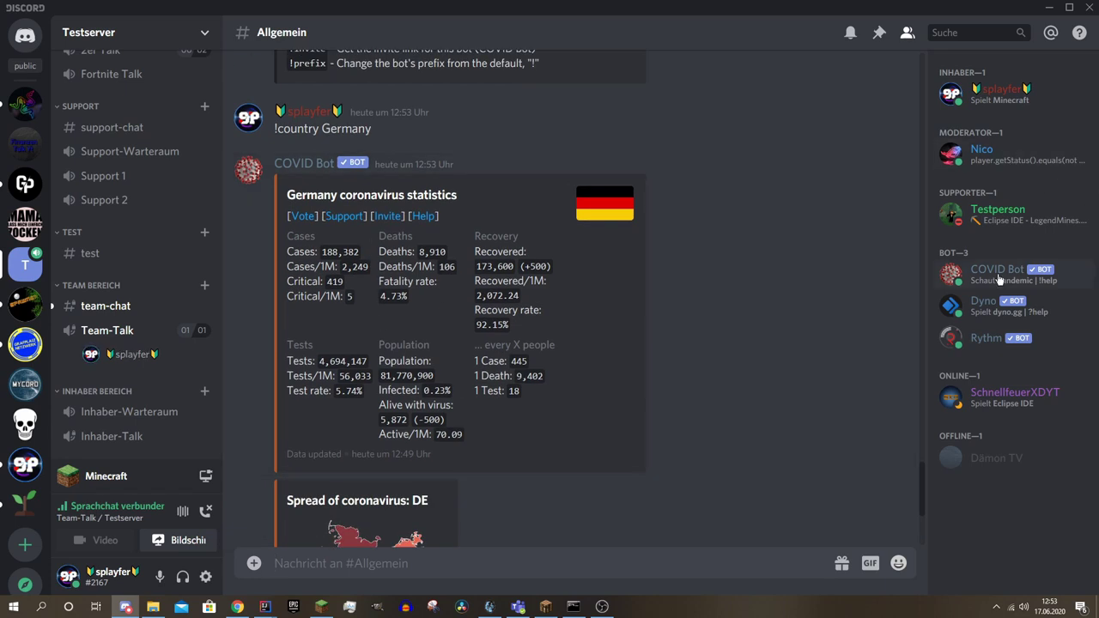
scroll(459, 335, down, 3)
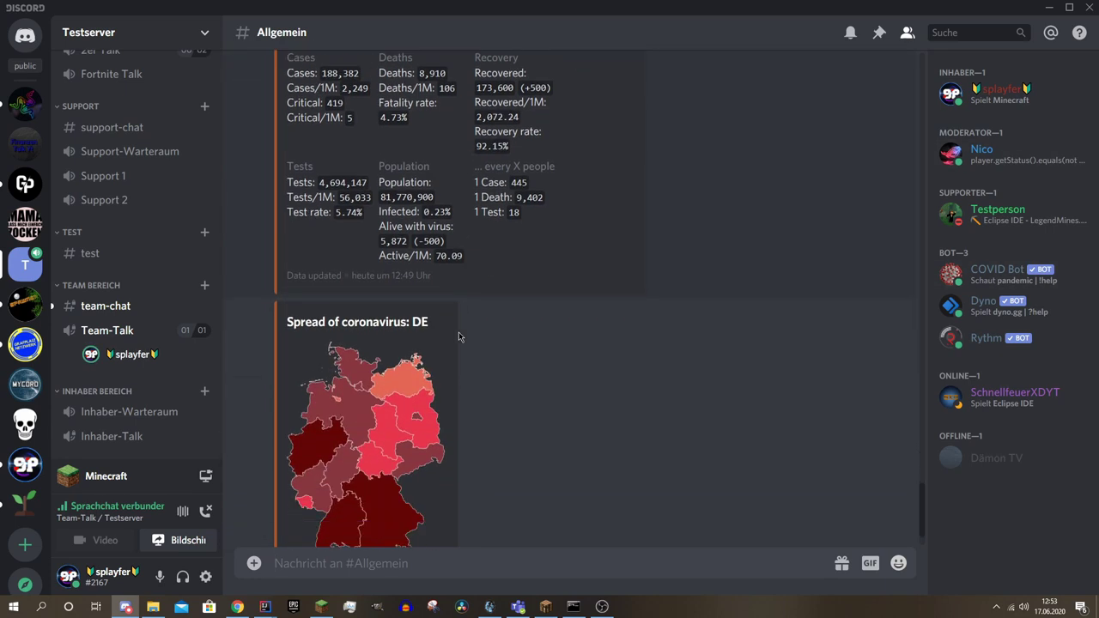
scroll(361, 318, up, 3)
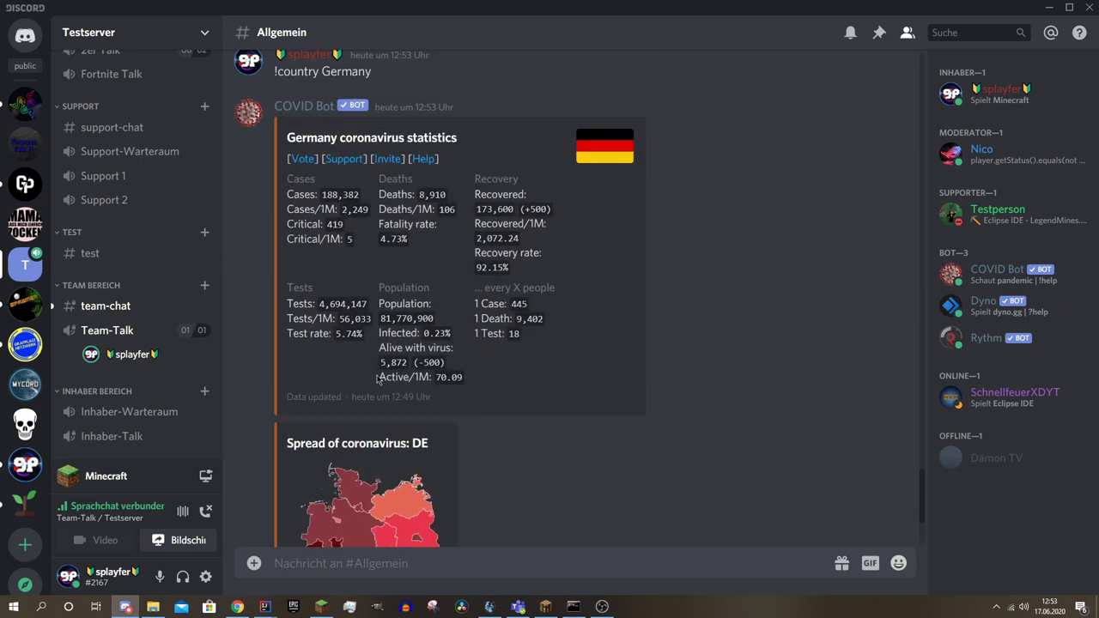
scroll(436, 388, down, 3)
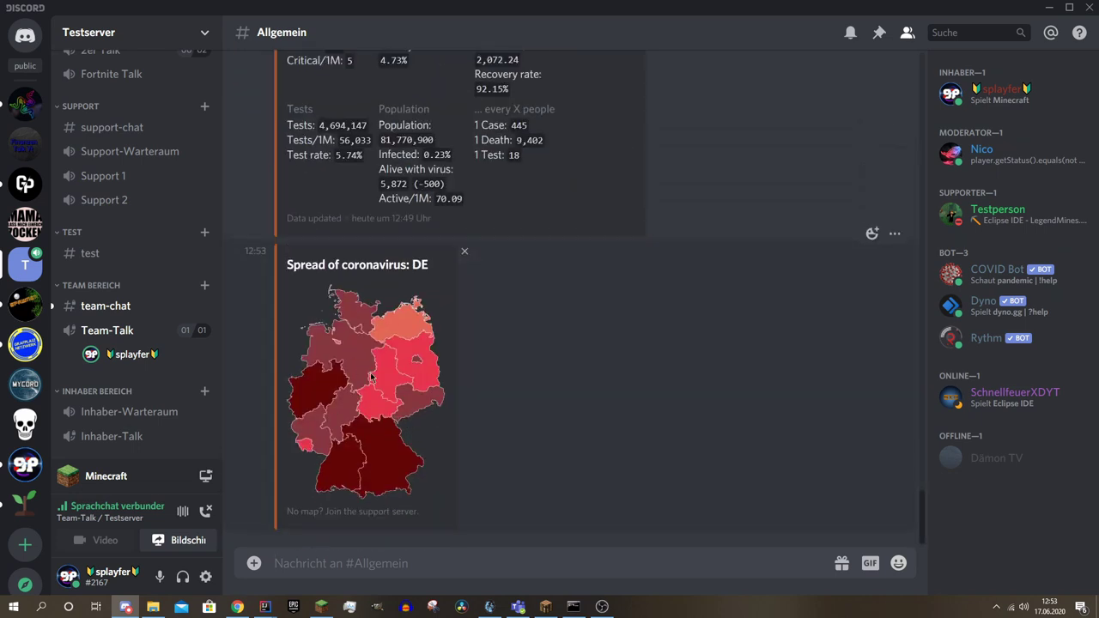
scroll(403, 258, up, 3)
drag(384, 177, 520, 324)
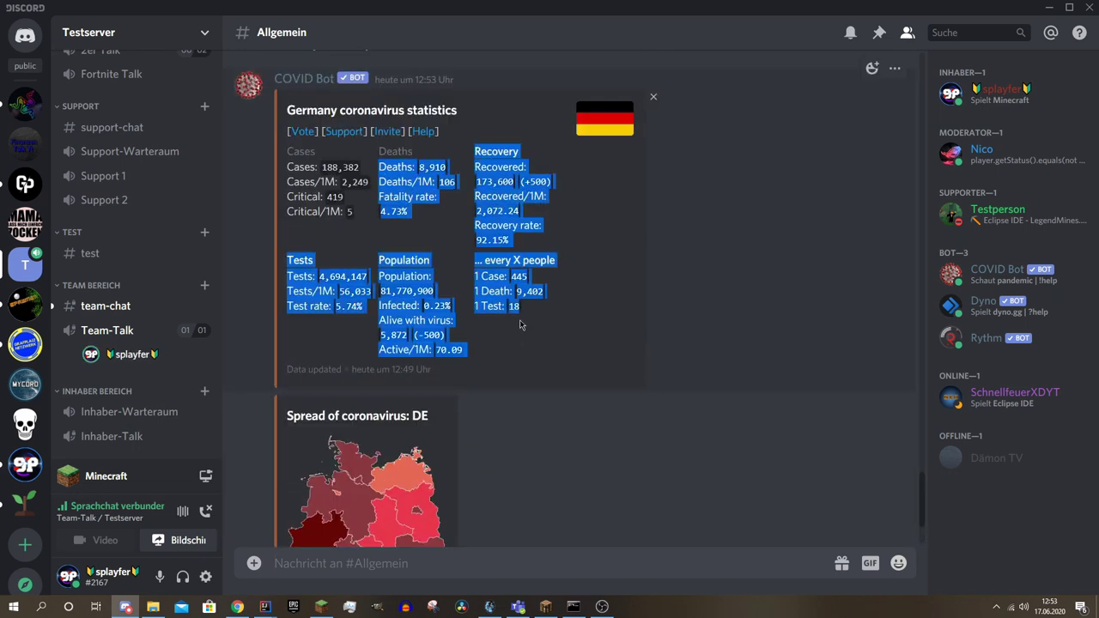
click(400, 183)
scroll(406, 252, down, 3)
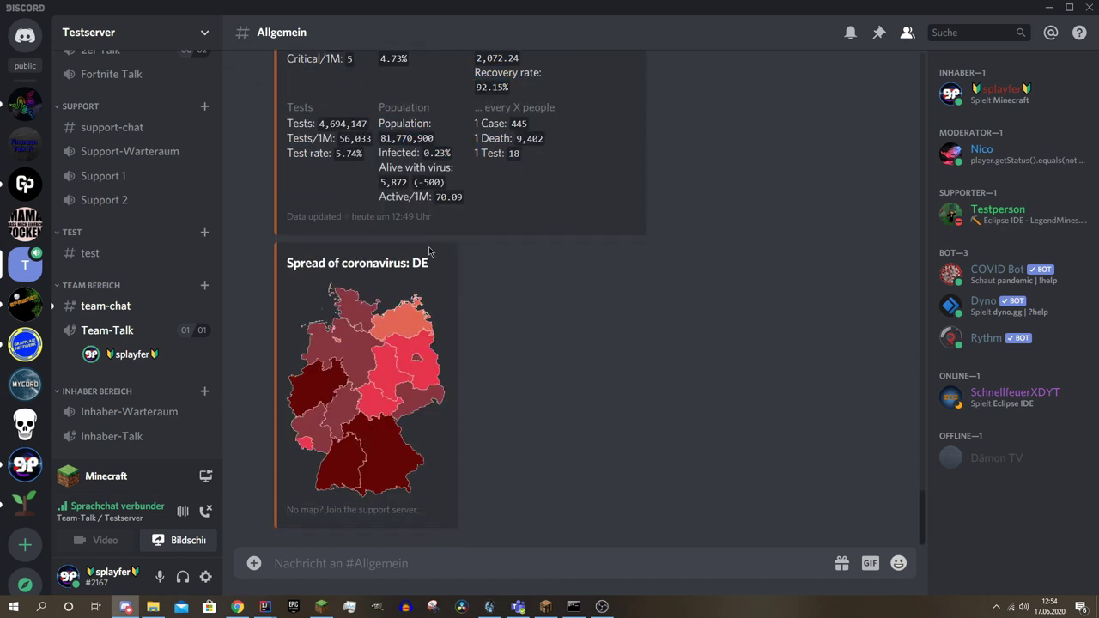
click(975, 277)
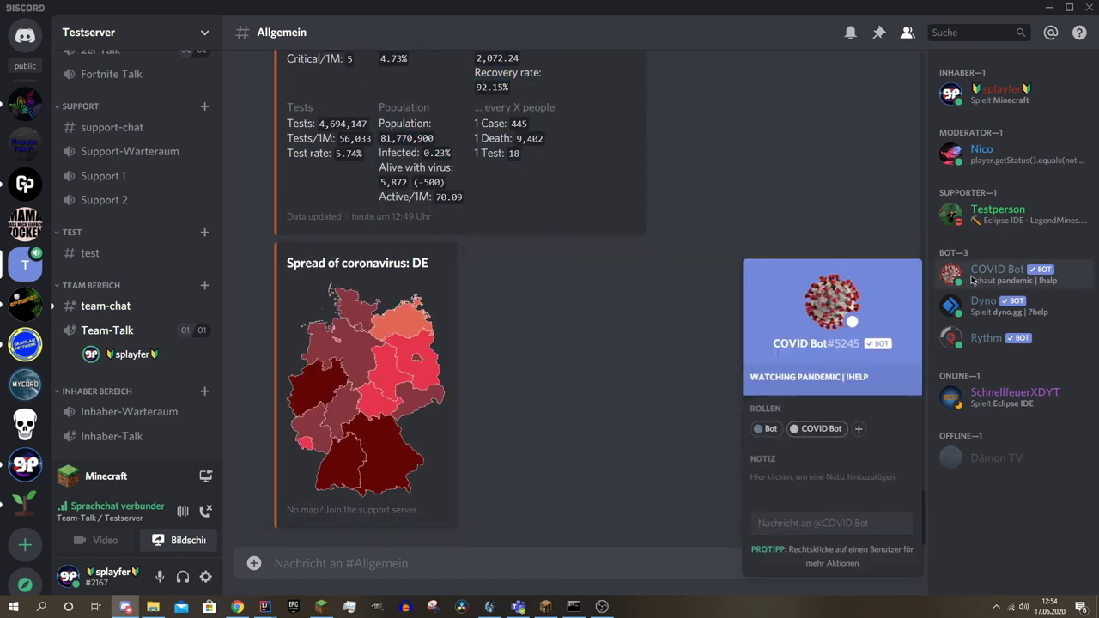
click(502, 267)
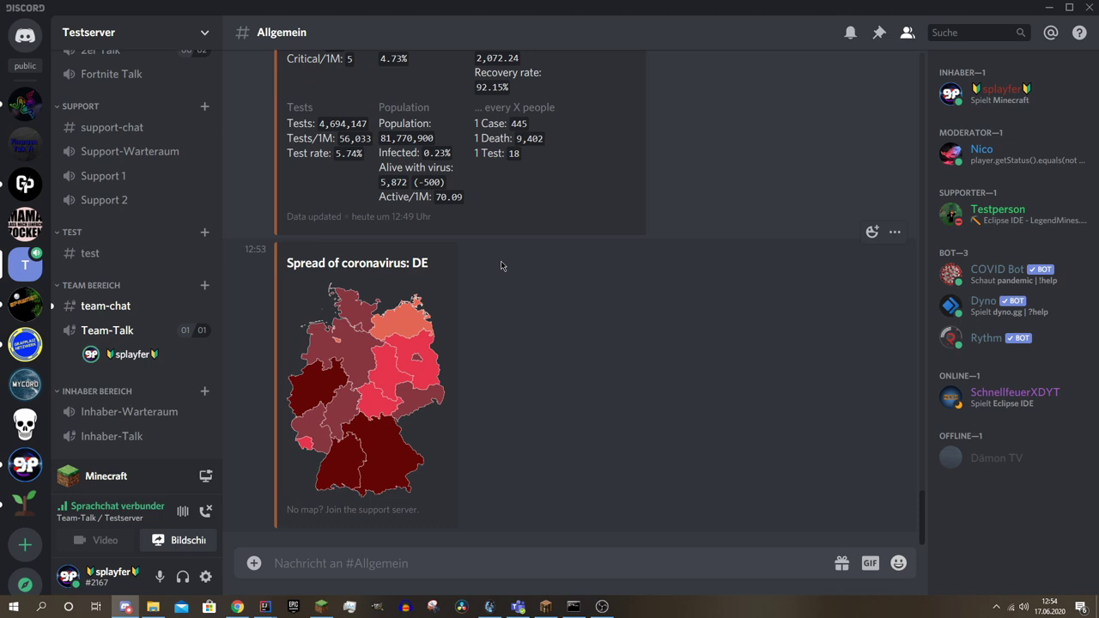